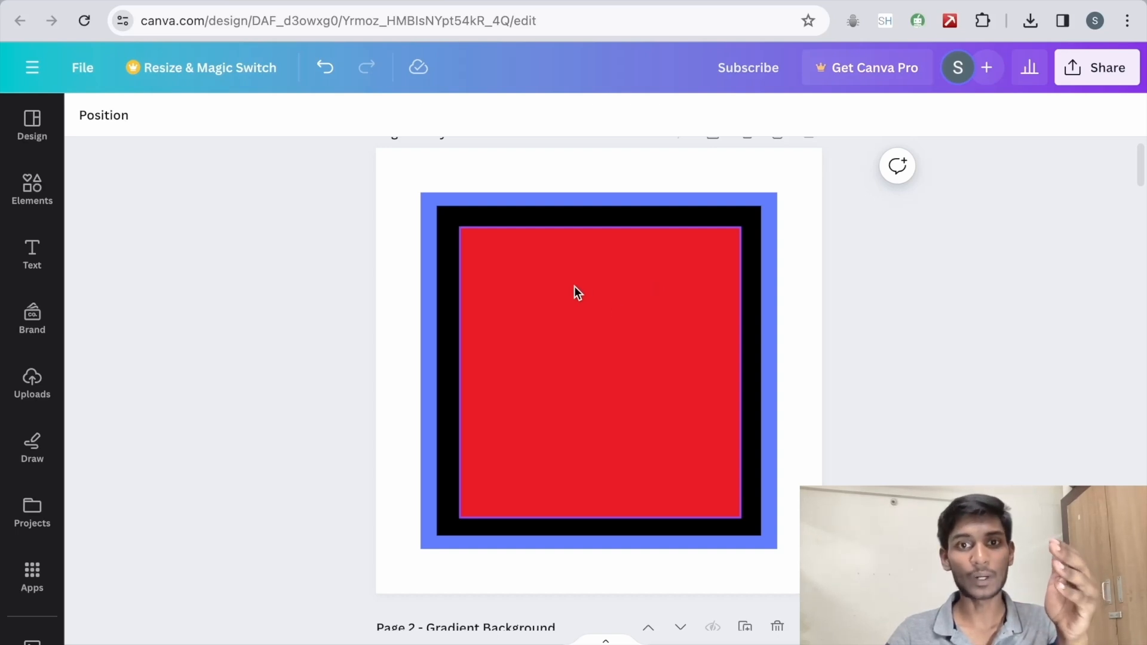
Step: Enlarge the red square until its edges line up with the black square beneath it
left_click(555, 282)
left_click_drag(743, 226, 761, 206)
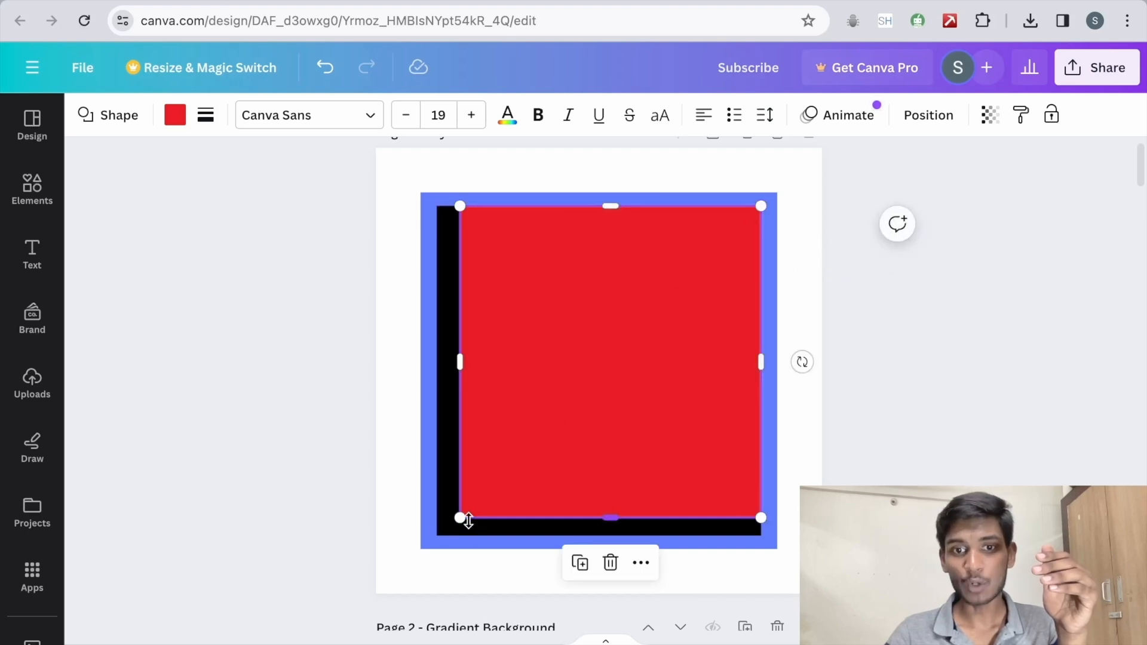
left_click_drag(469, 520, 436, 536)
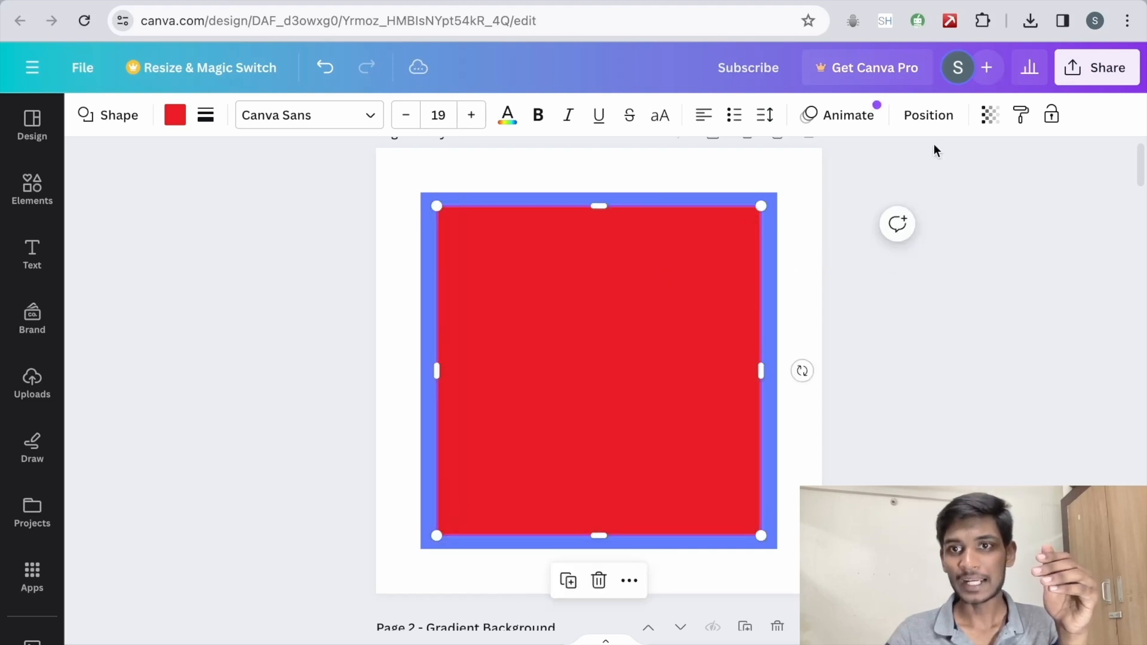
Step: Reduce the red square's opacity so that the black square beneath shows through
left_click(989, 120)
left_click_drag(980, 187, 927, 187)
left_click(995, 402)
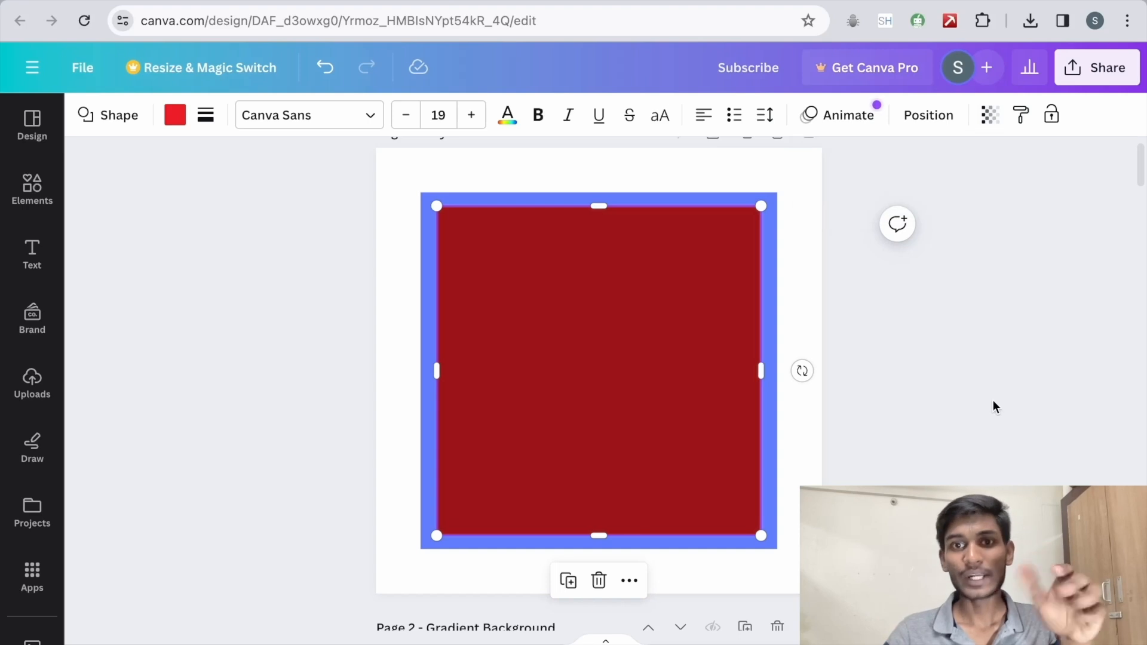
left_click(966, 329)
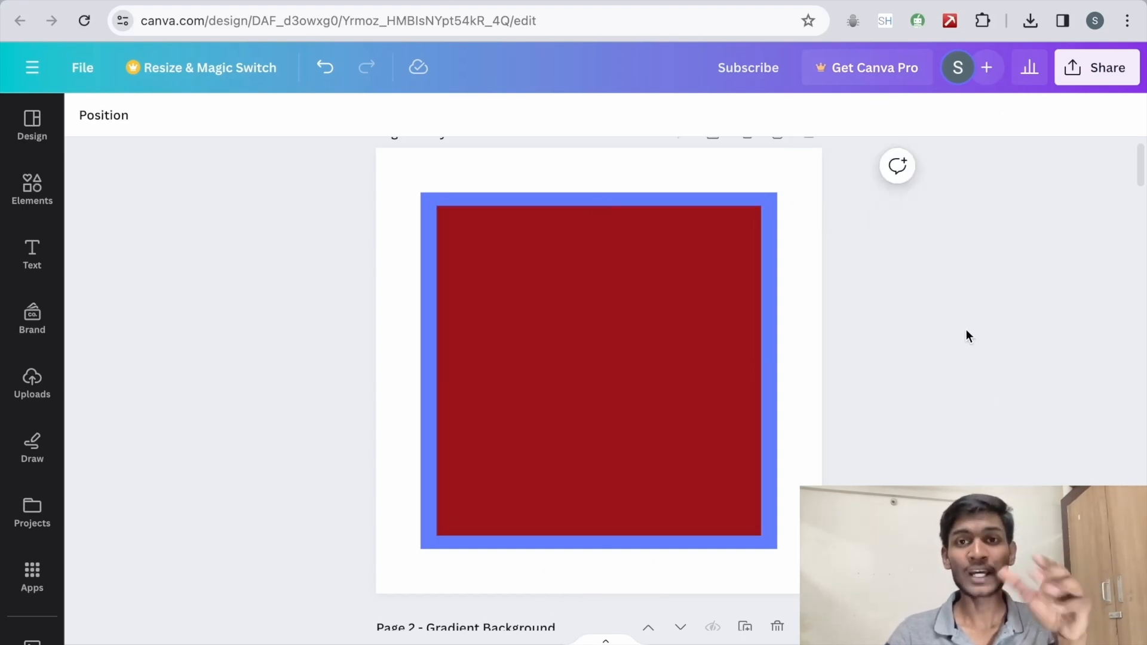
Step: Move the red square aside to select the black square underneath, and put the red square back over it
left_click(563, 315)
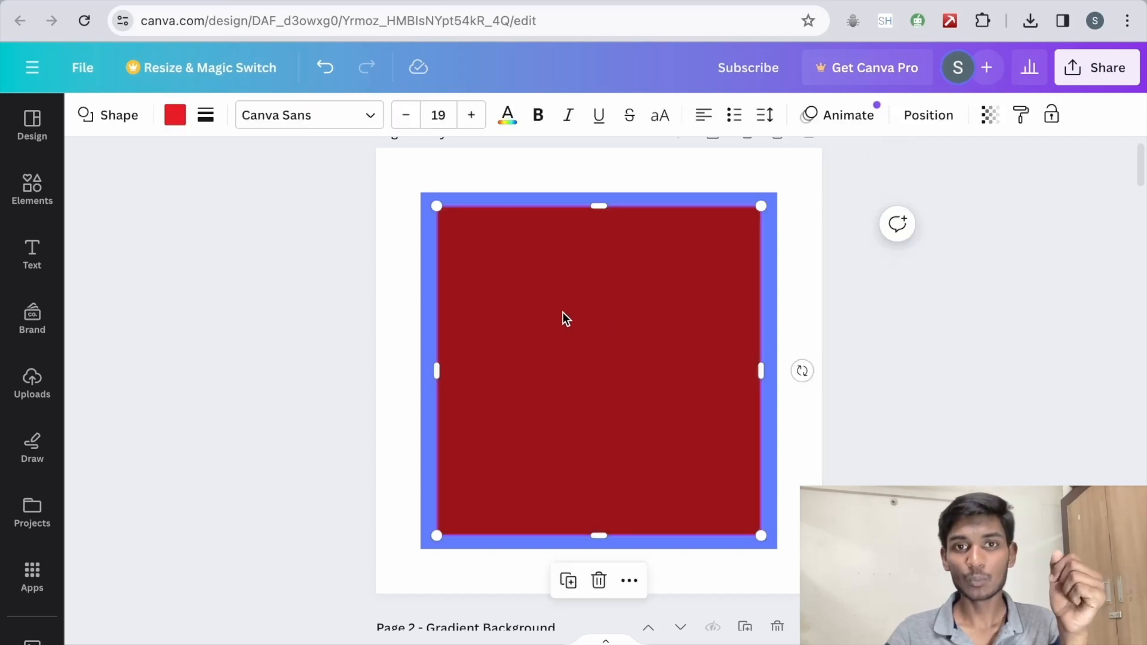
left_click_drag(563, 309, 622, 338)
left_click(480, 267)
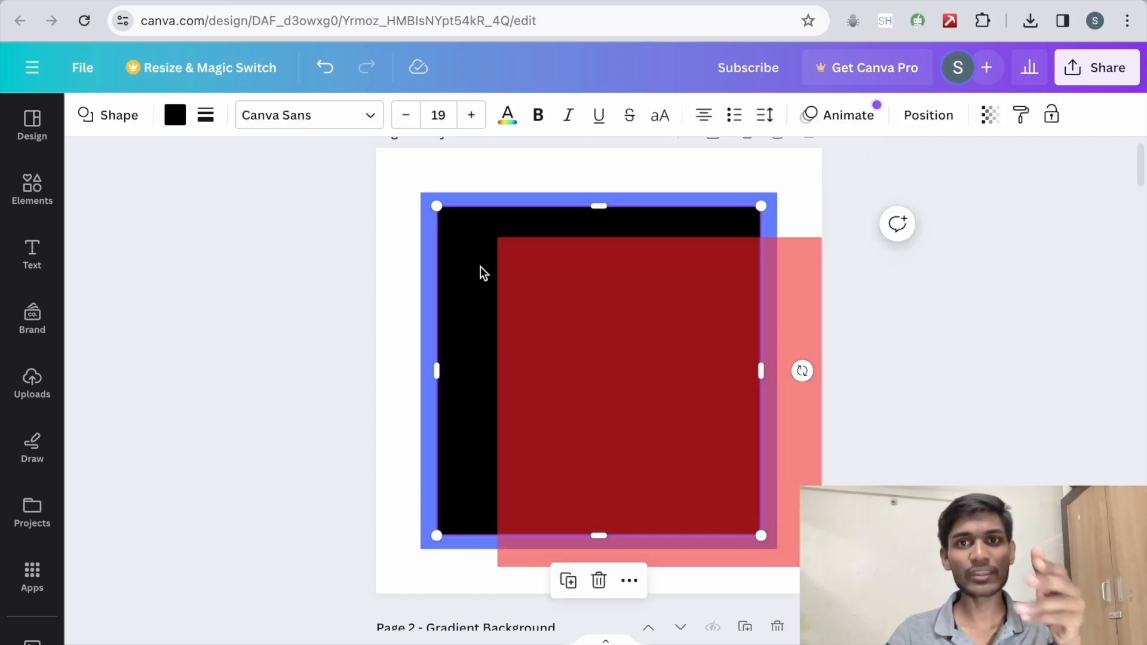
key("Escape")
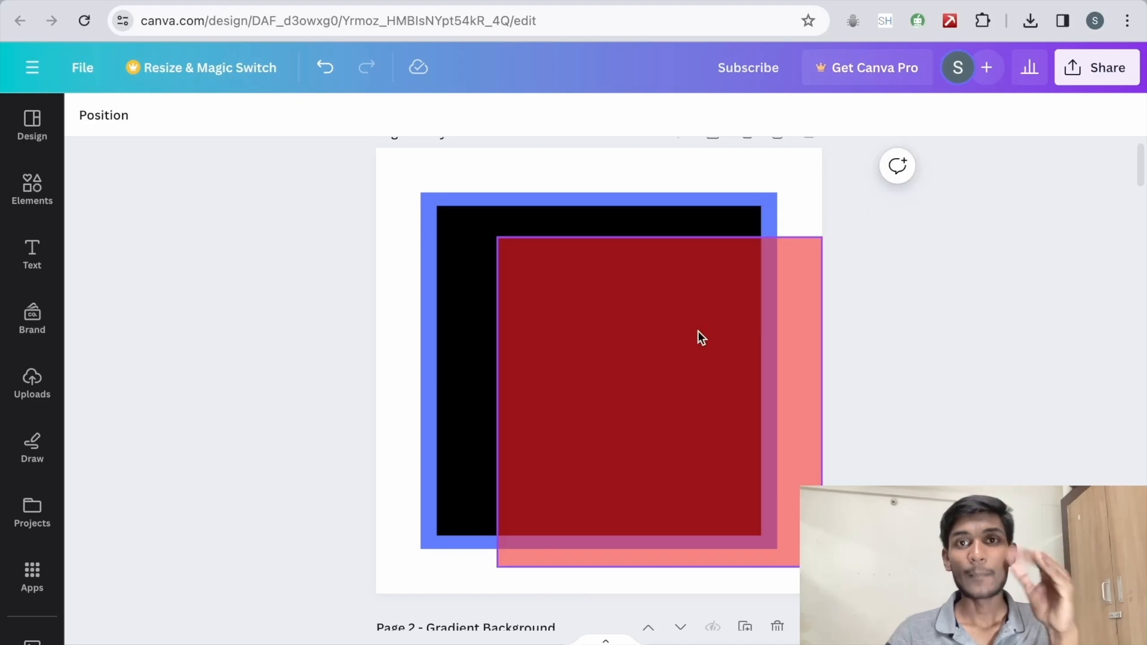
left_click_drag(700, 323, 638, 274)
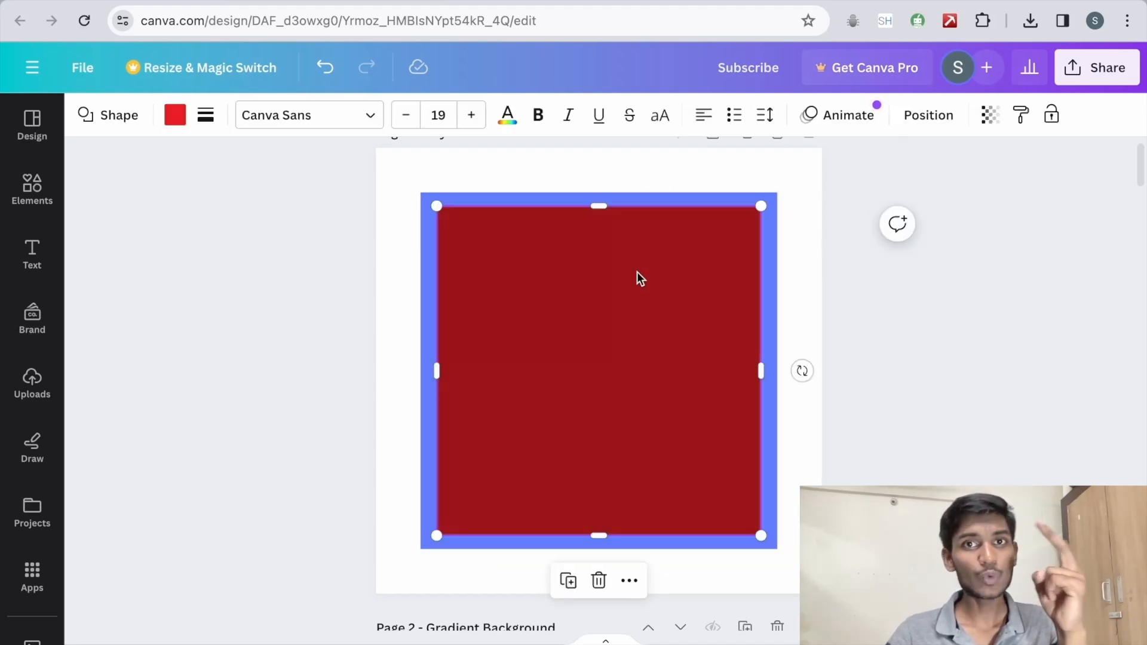
Step: Show the page's layer list and select the black, blue and background layers in turn
right_click(546, 253)
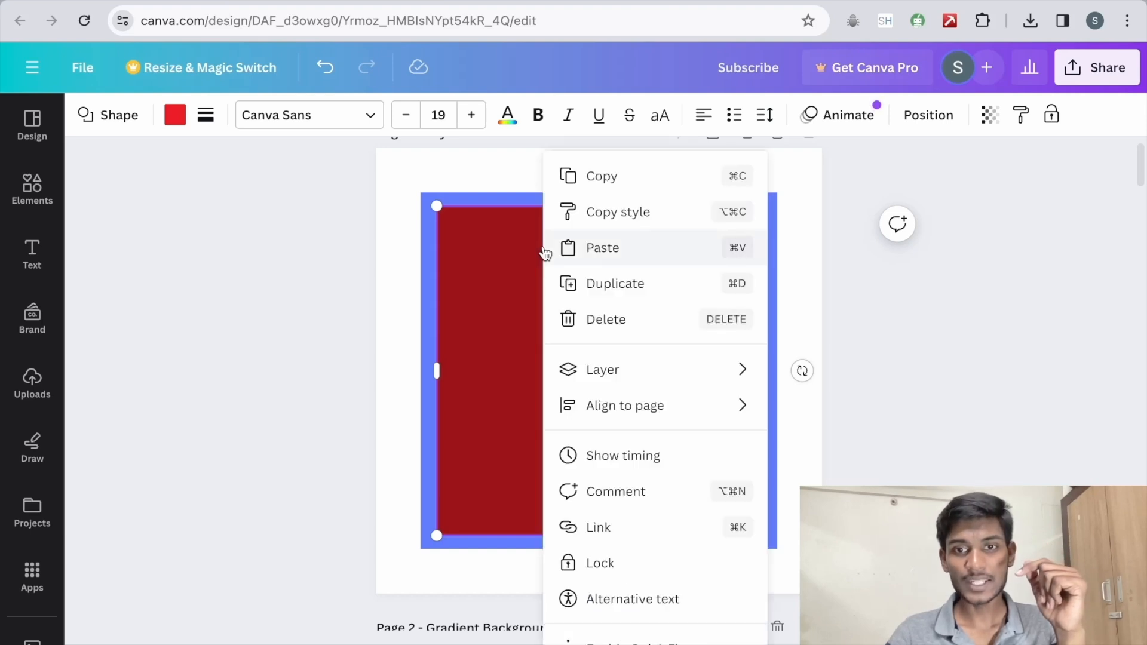
mouse_move(617, 371)
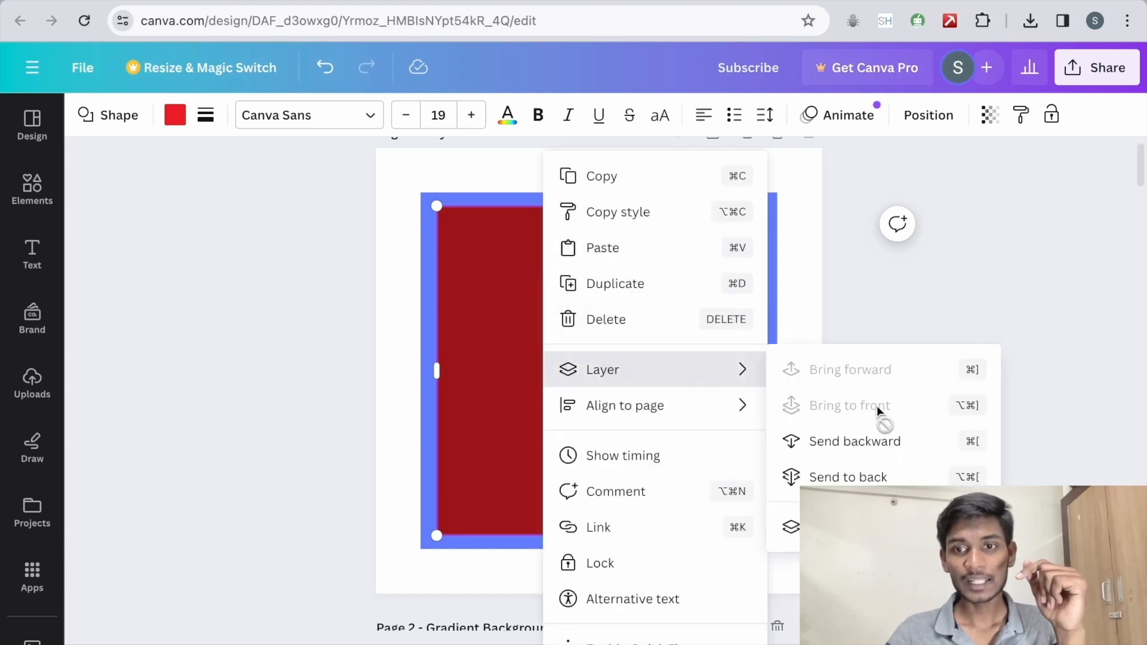
left_click(789, 526)
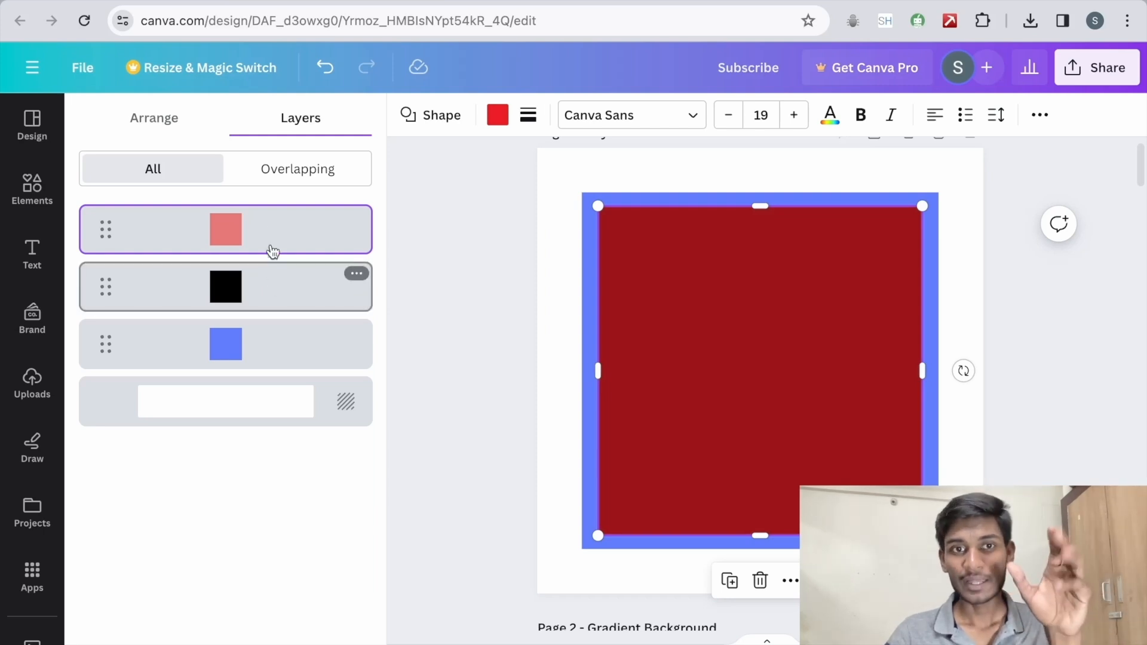
left_click(267, 289)
left_click(268, 349)
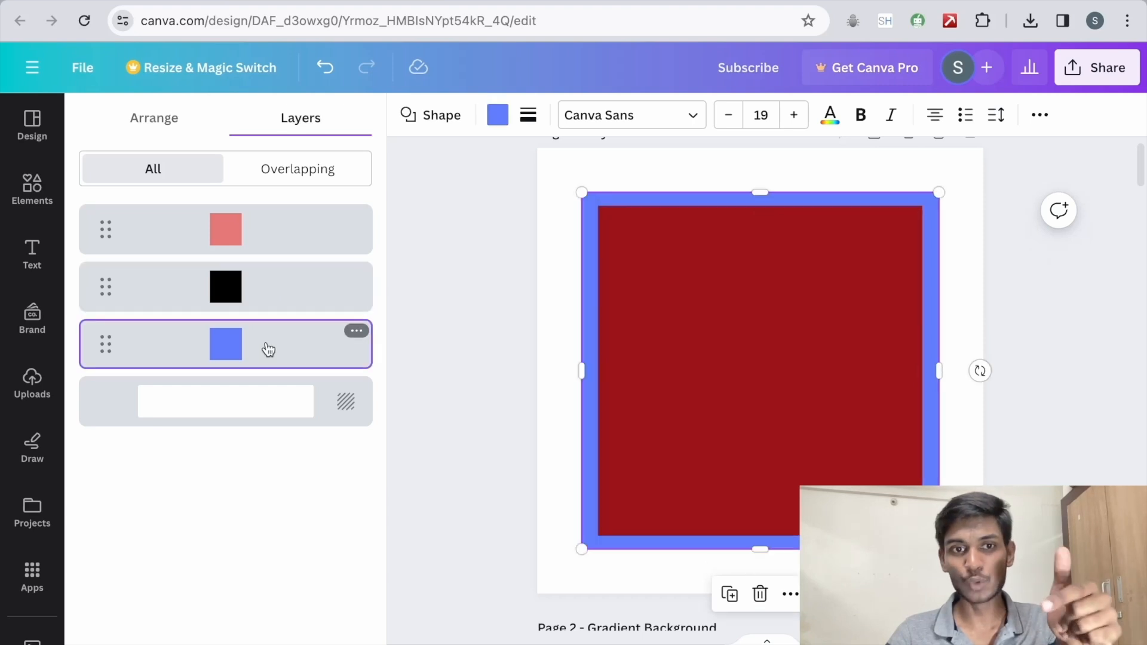
left_click(267, 400)
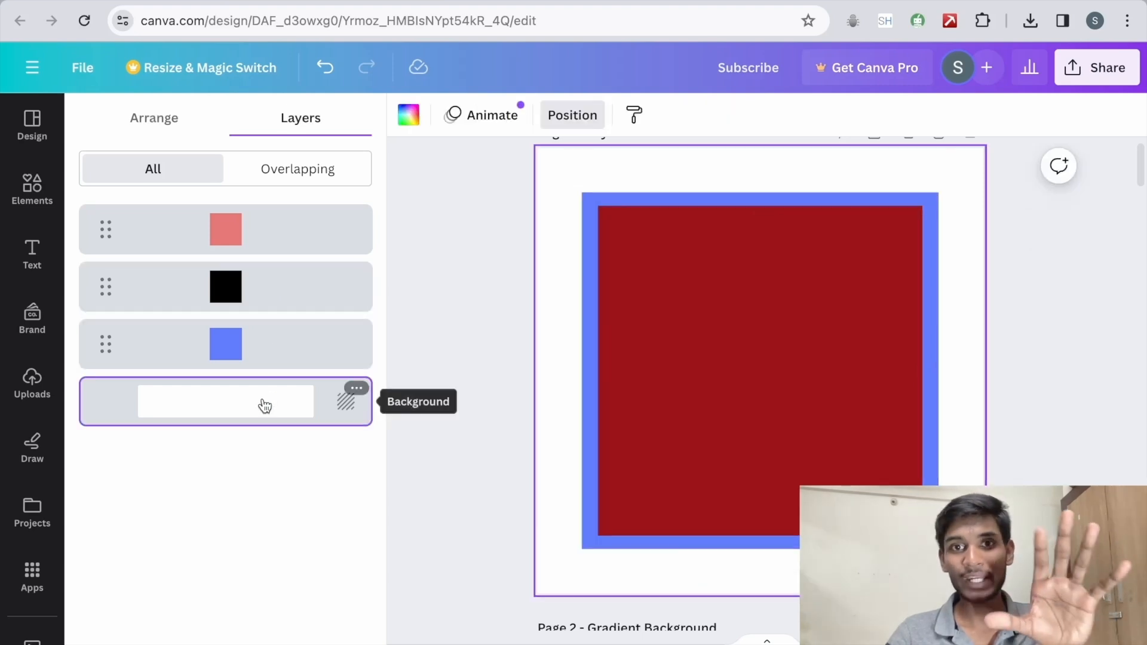
Step: Select the hidden black square from the layer list, view its fill colour choices, and deselect it
left_click(264, 300)
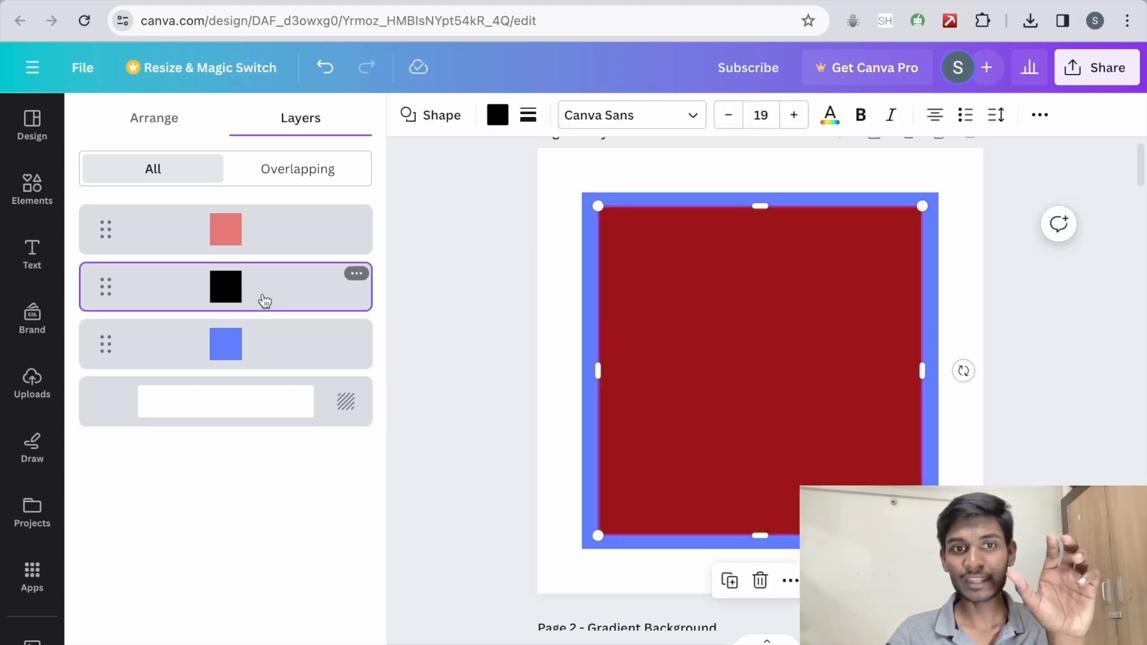
left_click(492, 117)
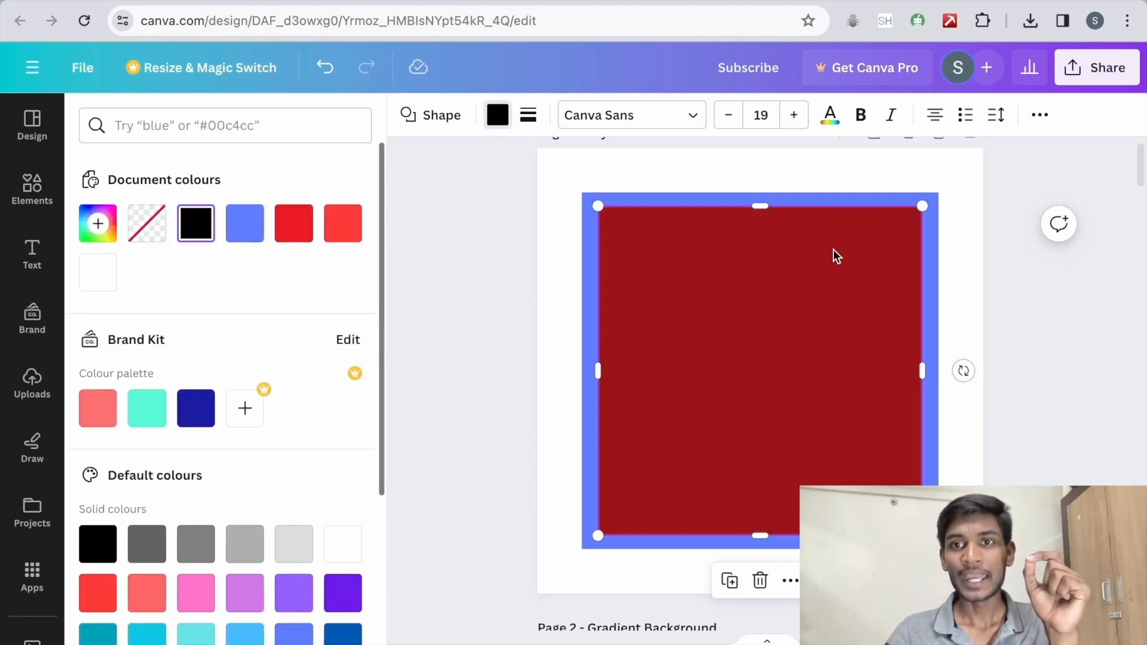
left_click(963, 192)
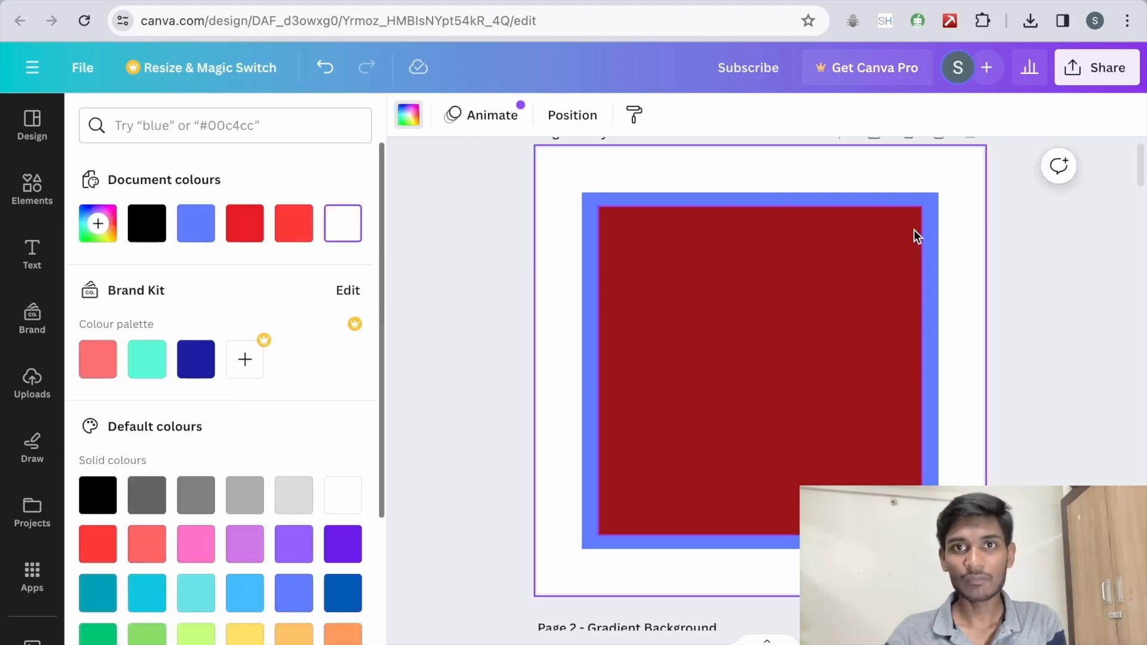
Step: Cycle the selection through the stacked squares on the canvas, starting from the red one
left_click(752, 275)
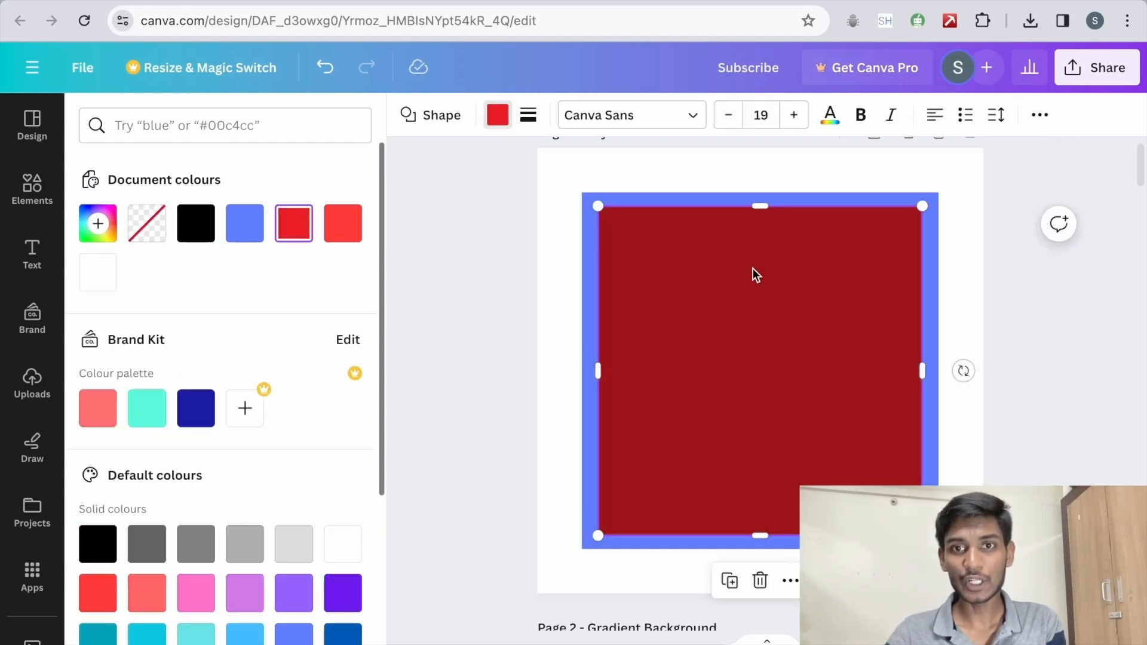
left_click(753, 268, "super")
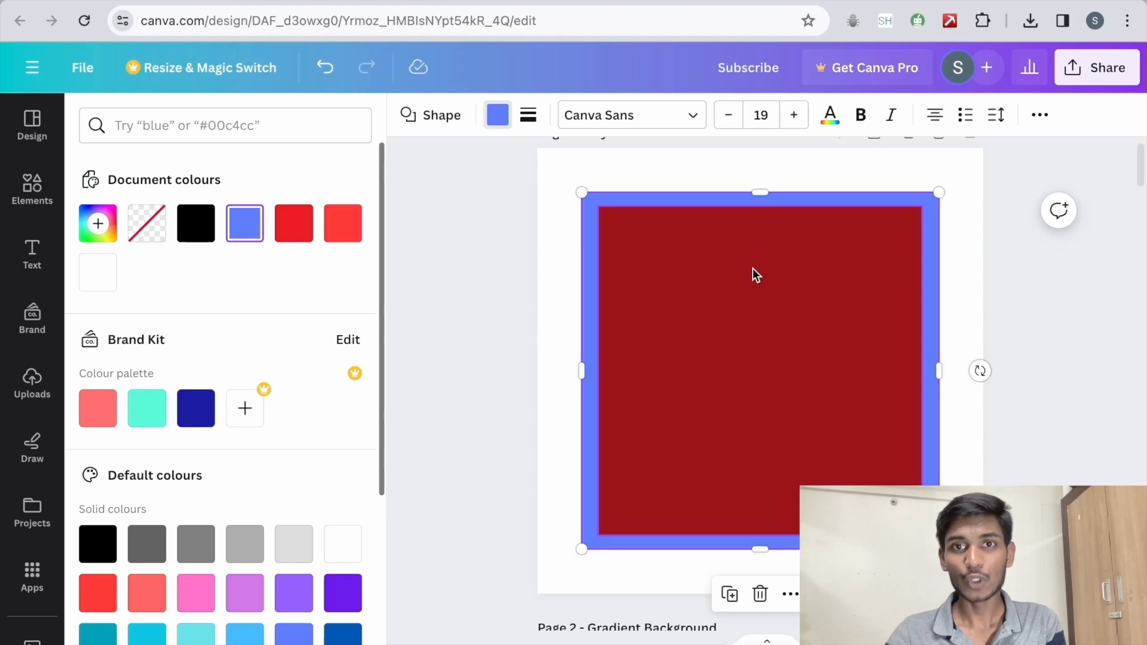
left_click(753, 267, "super")
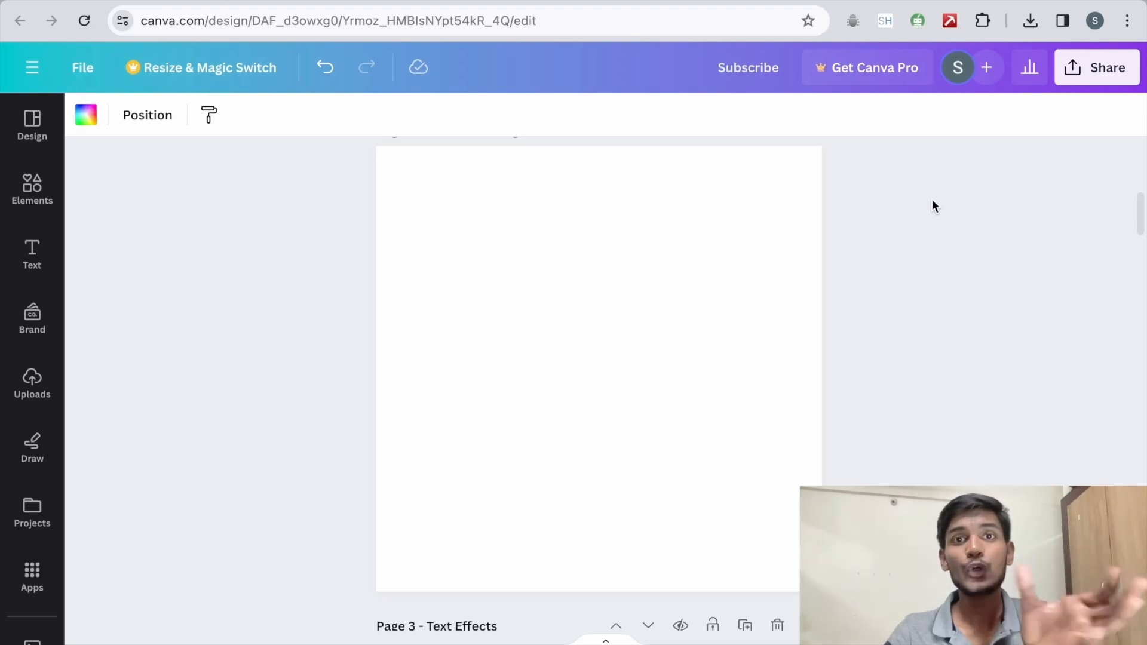
Step: Search the elements for "shapes" and add the pill shape to the blank Gradient Background page
left_click(32, 190)
left_click(183, 127)
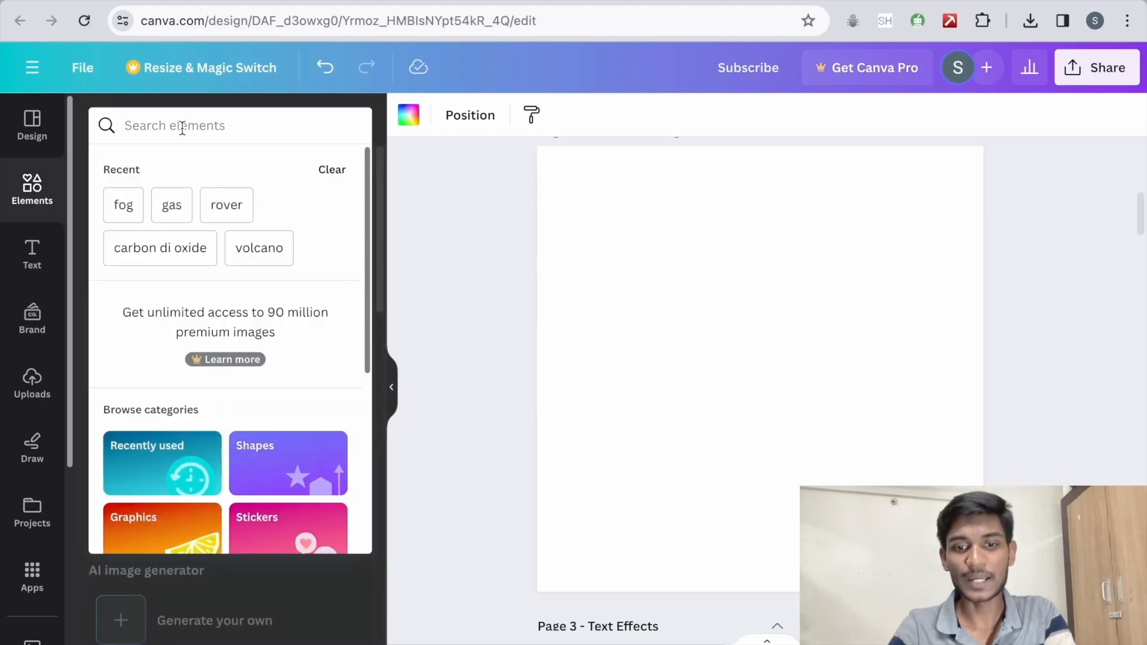
type("shapes")
key("Return")
left_click(171, 312)
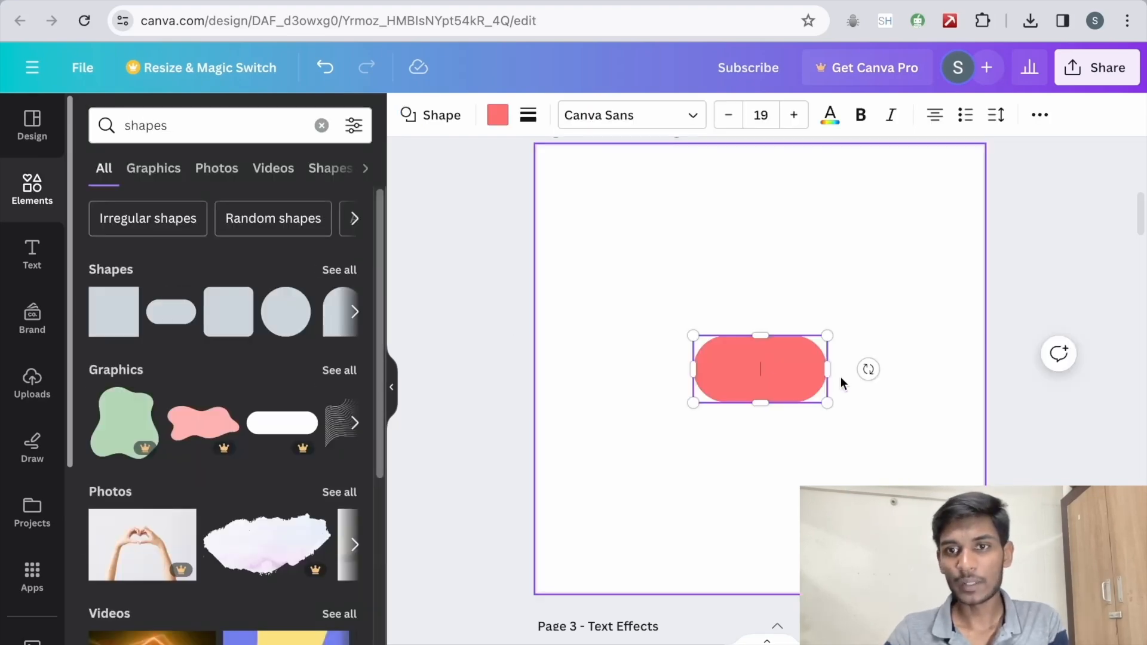
Step: Stretch the pill shape across the full page width and move it to the upper part of the page
left_click_drag(827, 370, 984, 368)
left_click_drag(692, 369, 537, 369)
left_click_drag(863, 361, 866, 234)
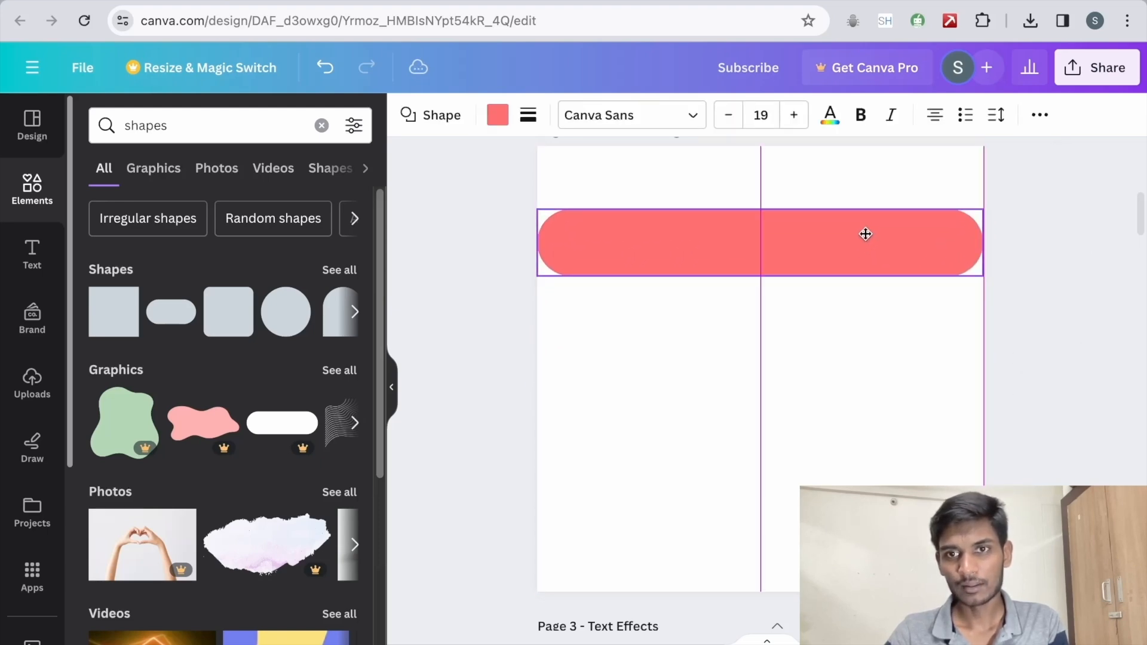
left_click(1093, 371)
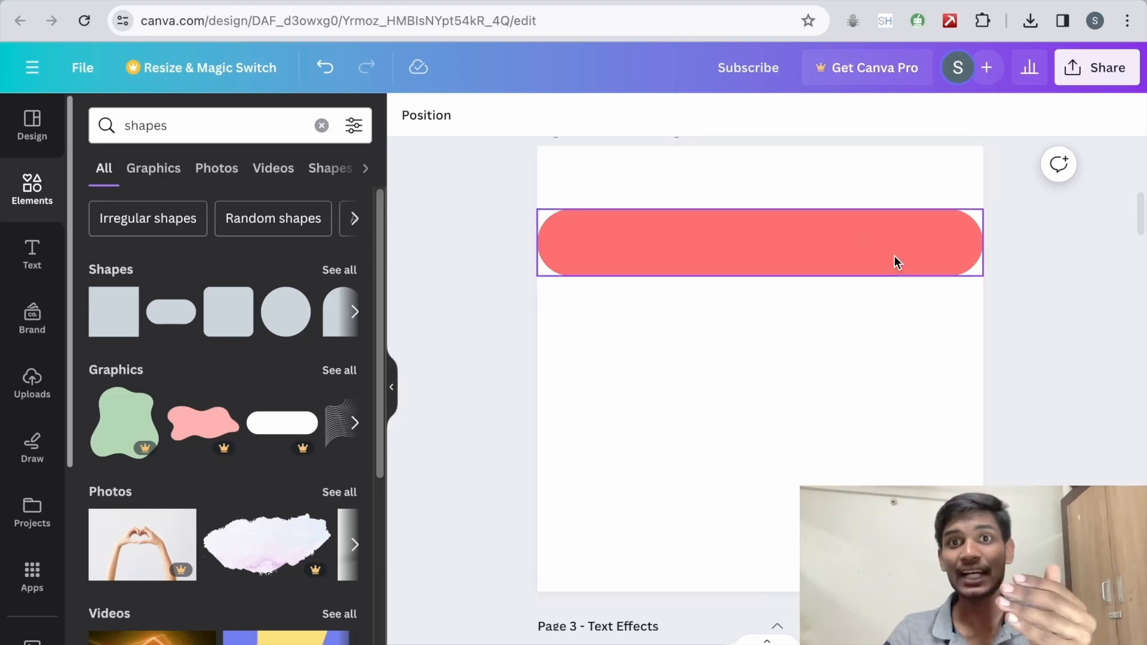
Step: Change the pill's solid fill to a gradient and adjust the gradient's second colour
left_click(850, 257)
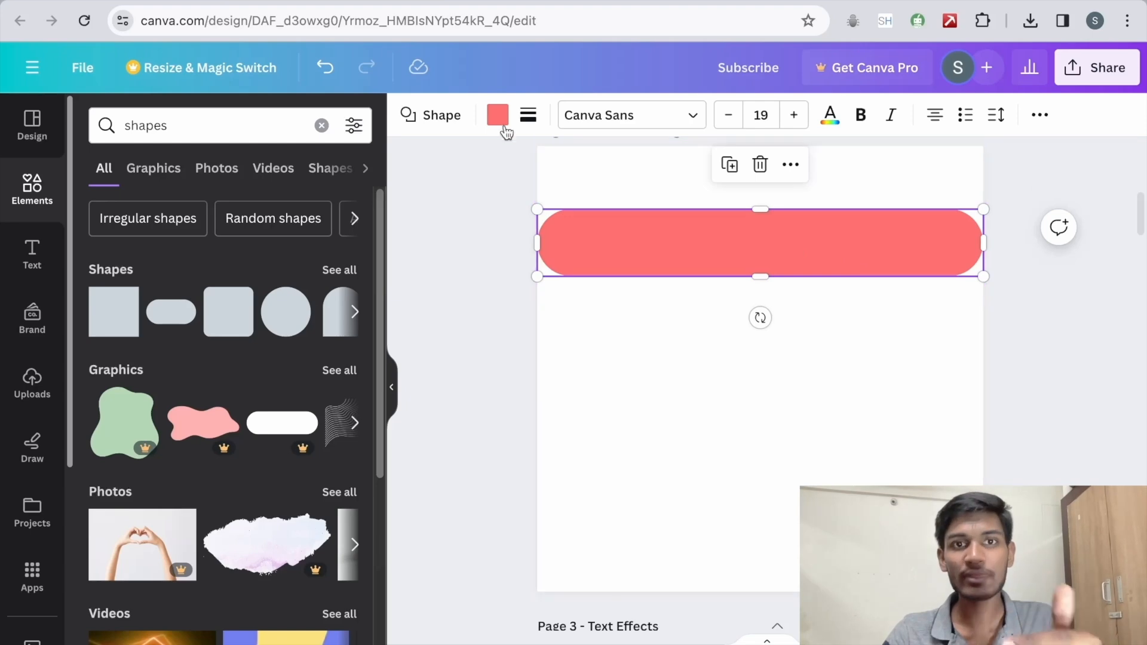
left_click(497, 116)
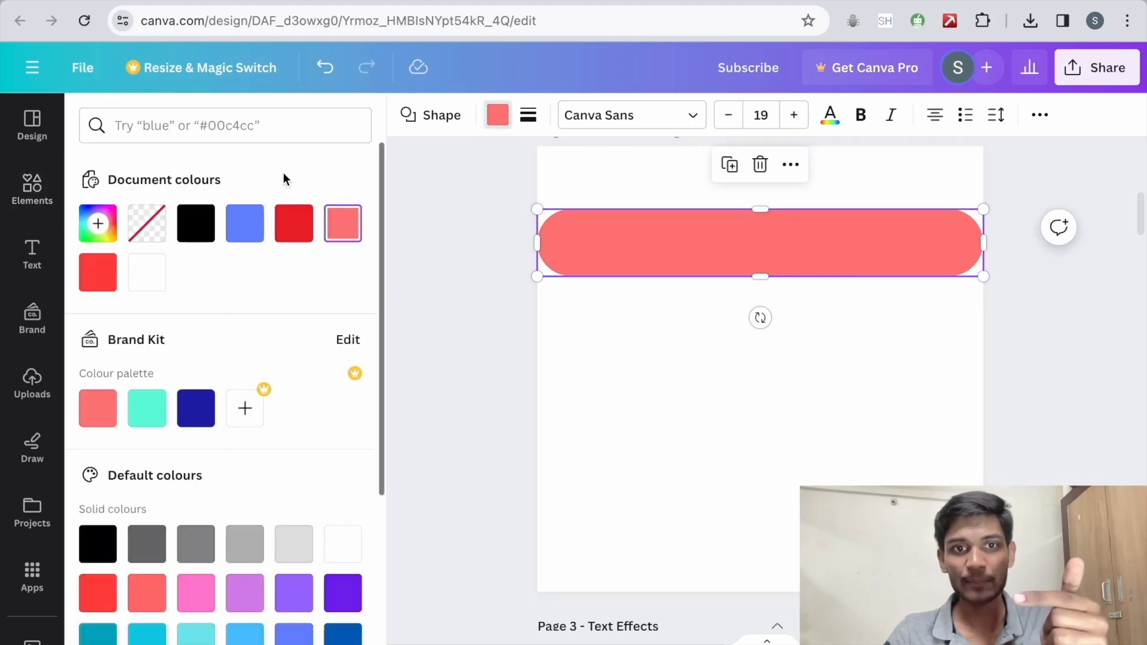
left_click(343, 225)
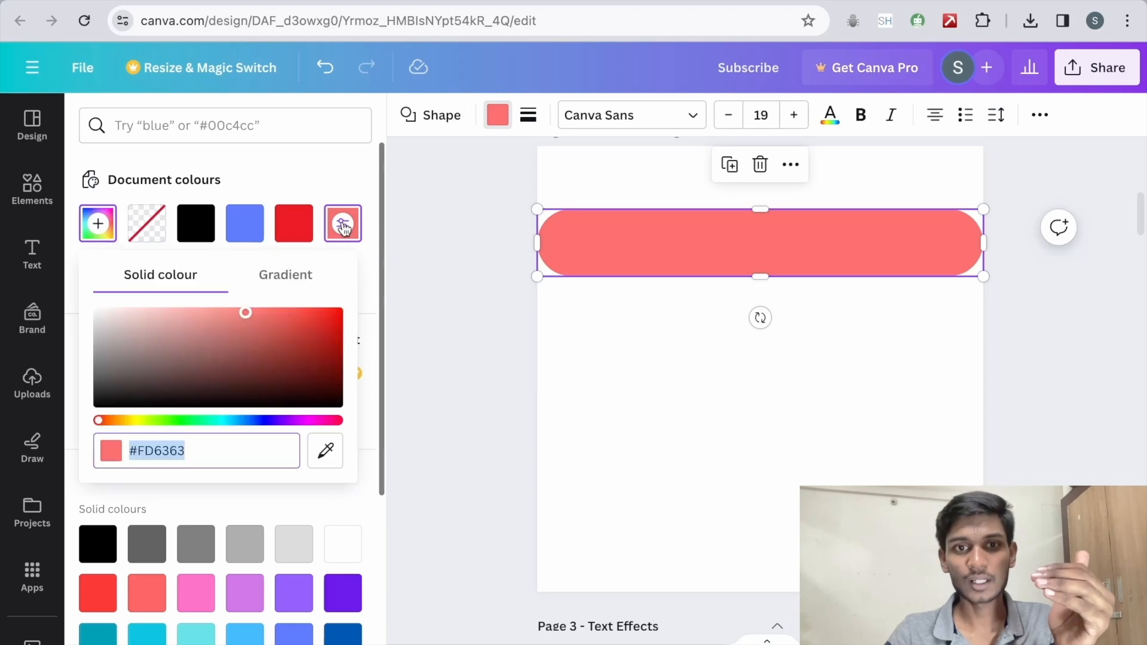
left_click(292, 278)
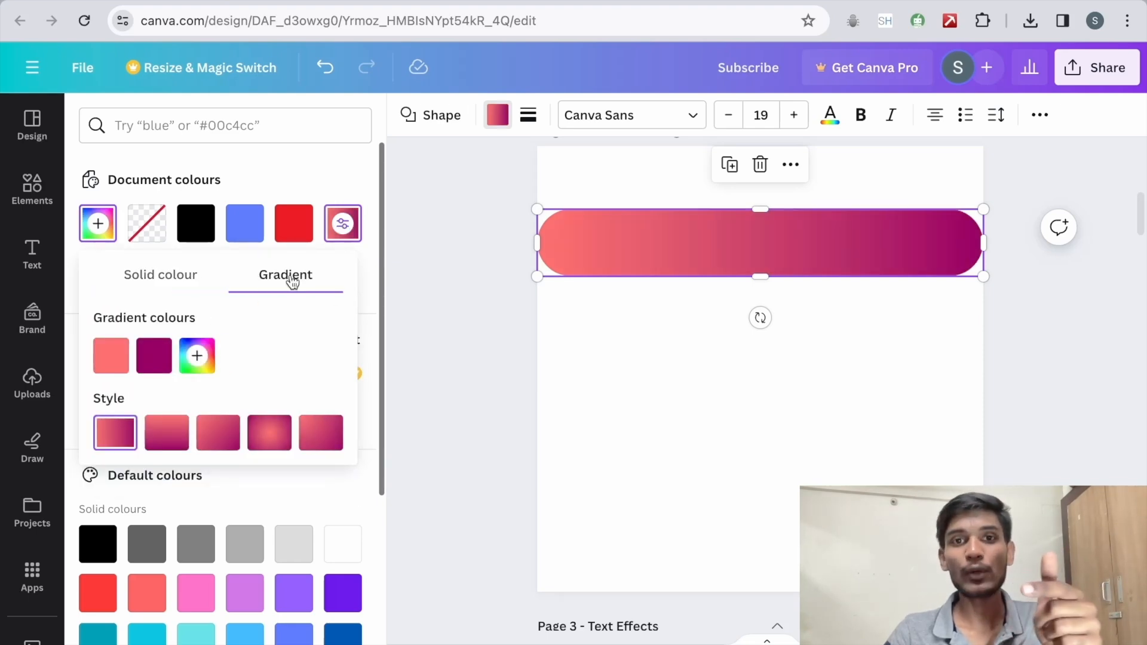
left_click(166, 360)
left_click_drag(389, 444, 253, 430)
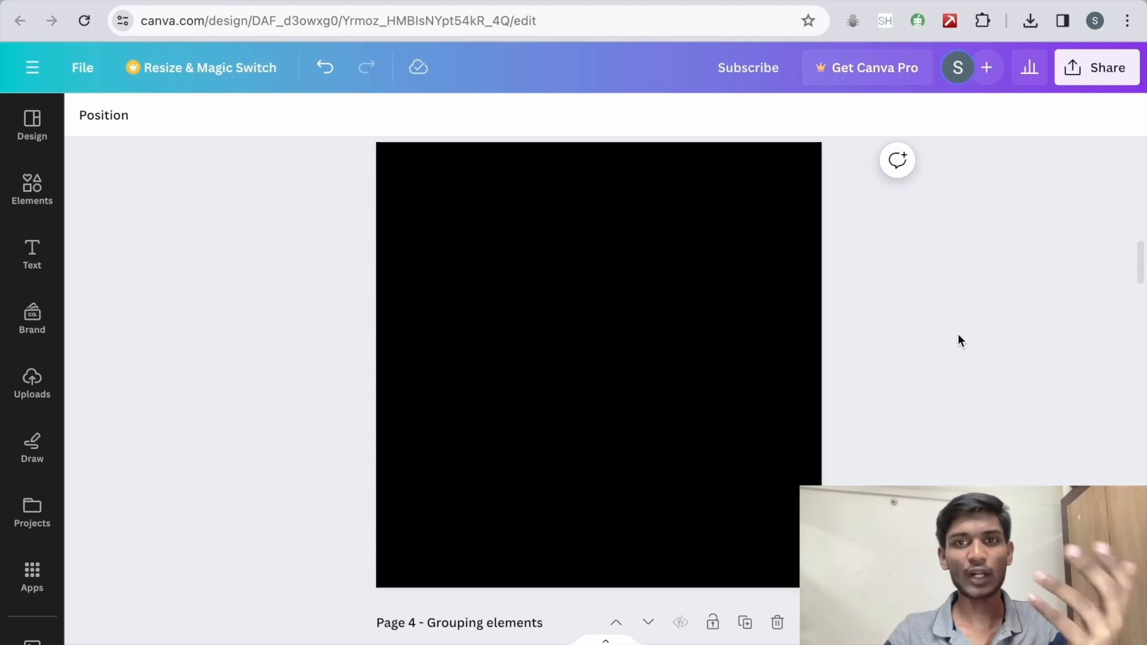
Step: Add a text box to the black Text Effects page, set its font size to 62 and make it bold
key("t")
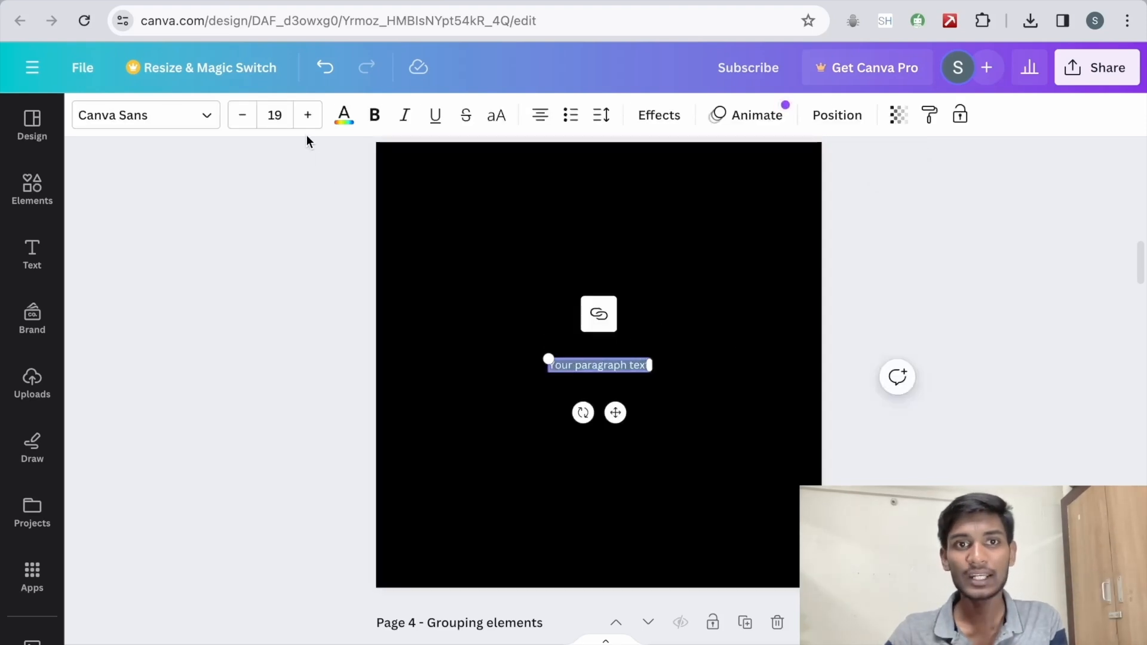
left_click(307, 119)
left_click_drag(308, 120, 308, 120)
key("ctrl+b")
left_click(1120, 375)
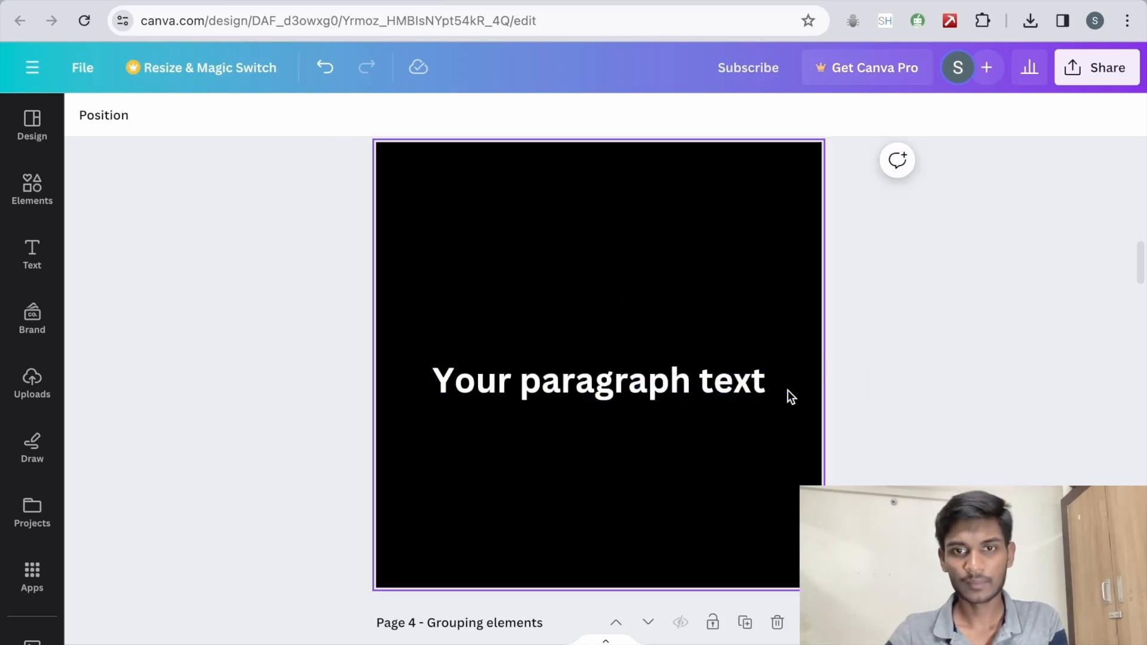
Step: Duplicate the "Your paragraph text" line and place the copy directly above the original
left_click(602, 384)
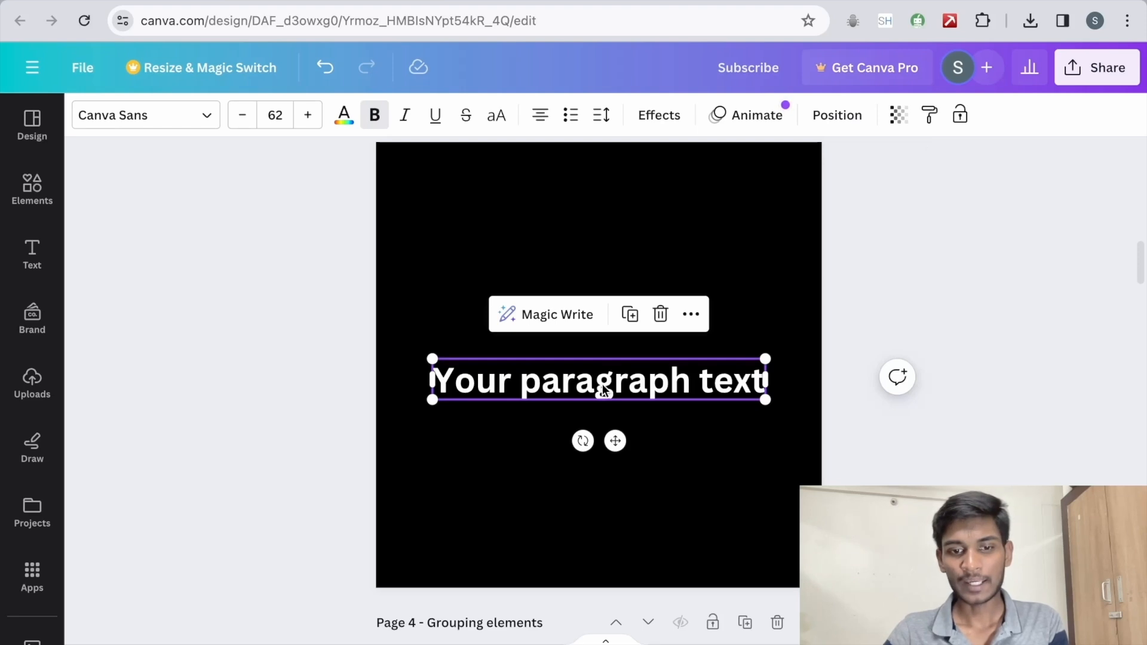
key("ctrl+d")
left_click_drag(602, 389, 592, 326)
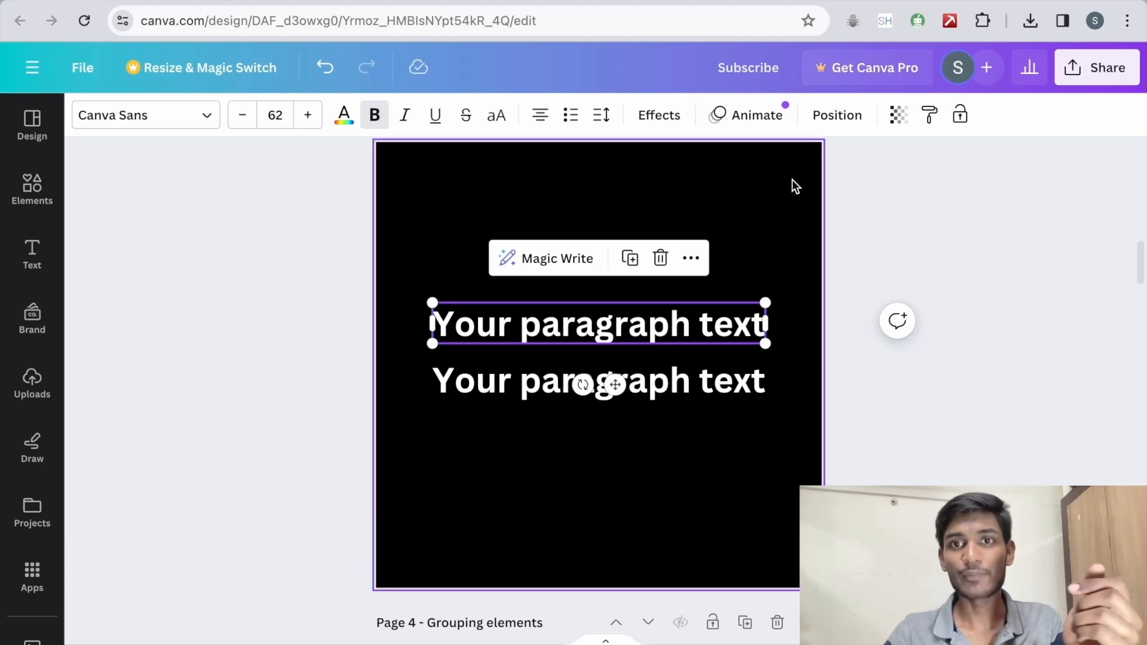
Step: Look over the text effect styles for the upper text line, close them, and reselect that line
left_click(663, 115)
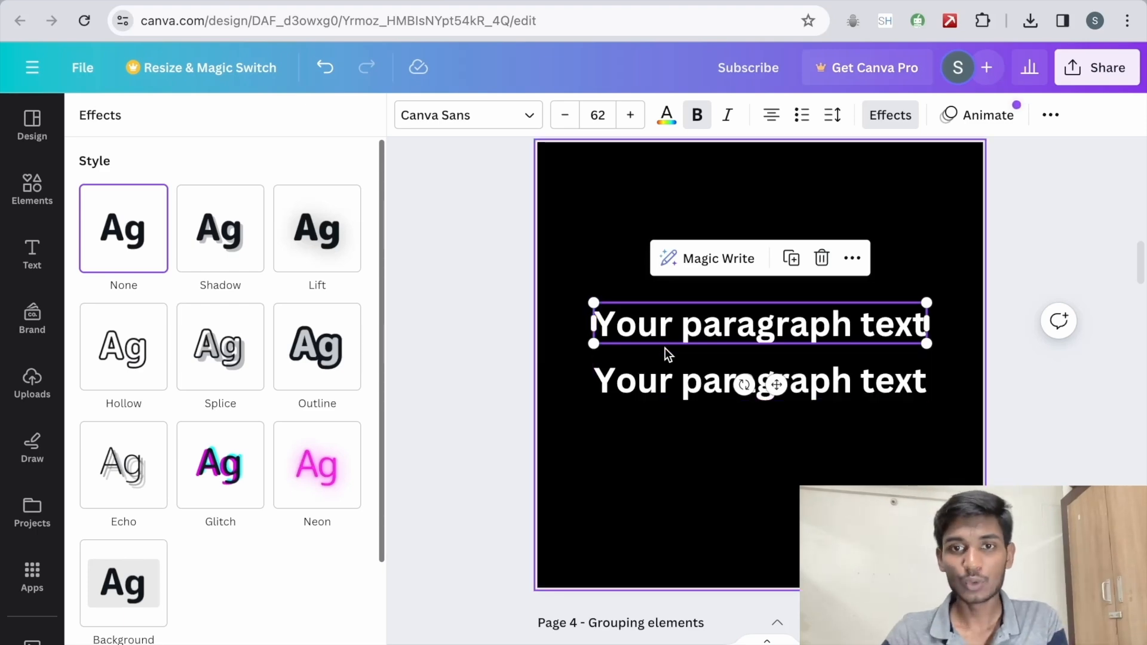
left_click(664, 328)
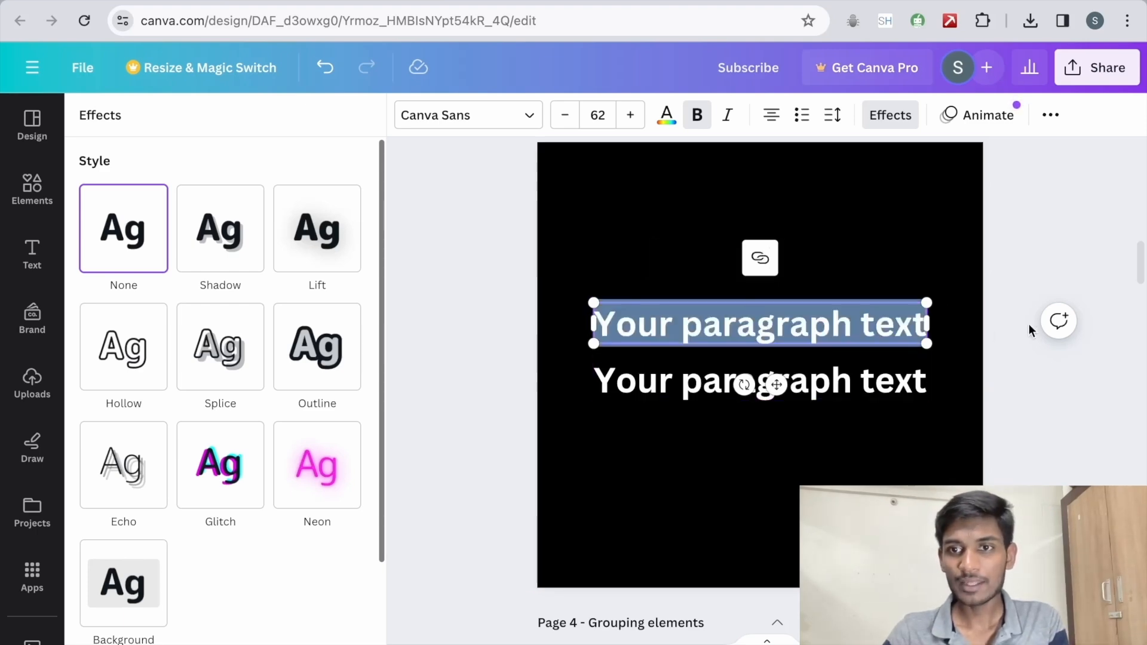
left_click(1048, 267)
left_click(868, 247)
left_click(687, 326)
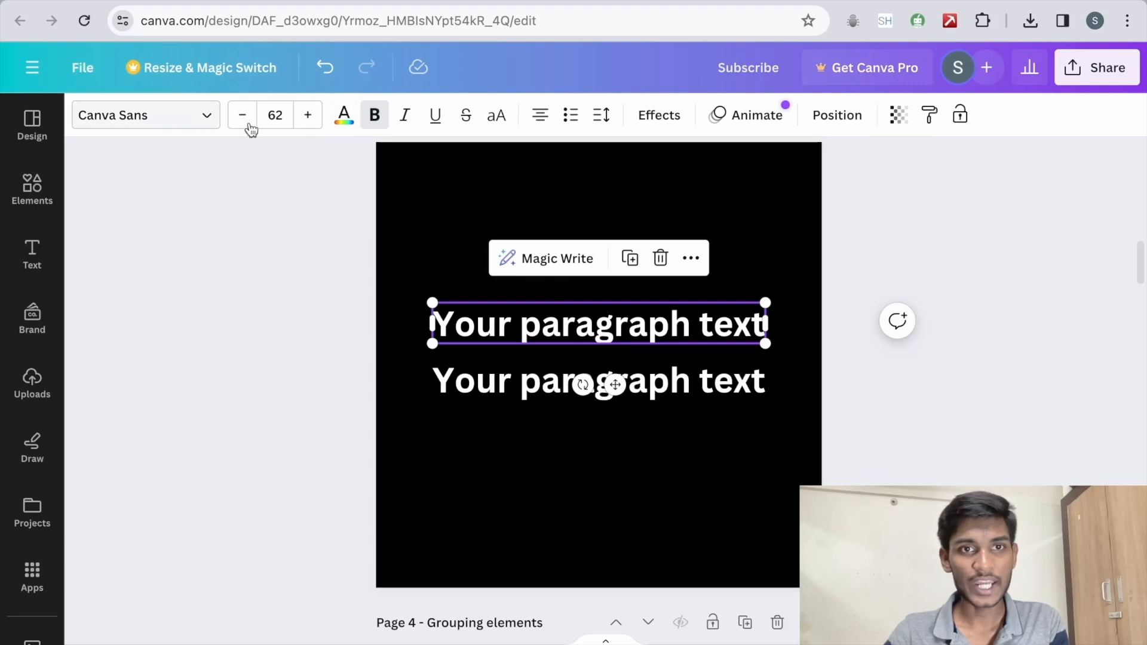
Step: Recolour the upper "Your paragraph text" line with the periwinkle blue from the default solid colours
left_click(343, 113)
scroll(193, 442, "down", 1)
left_click(293, 541)
Step: Move the white lower text line onto the blue line with a slight offset, leaving blue edges as a shadow
left_click(675, 387)
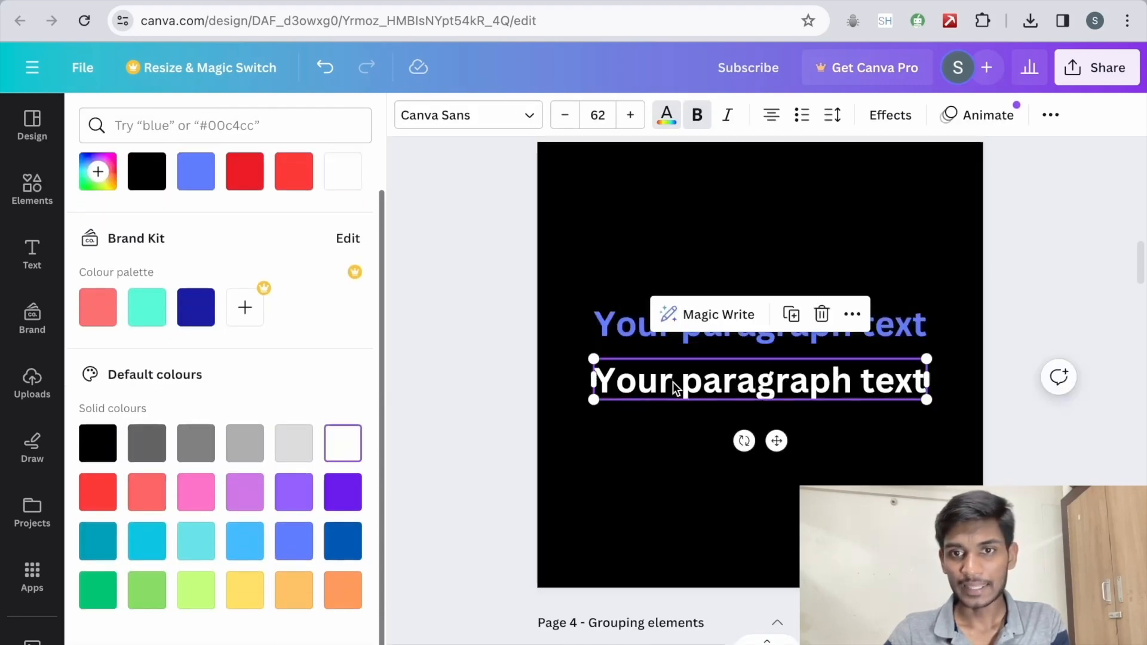
left_click_drag(676, 387, 670, 336)
scroll(671, 335, "up", 3)
scroll(621, 333, "down", 1)
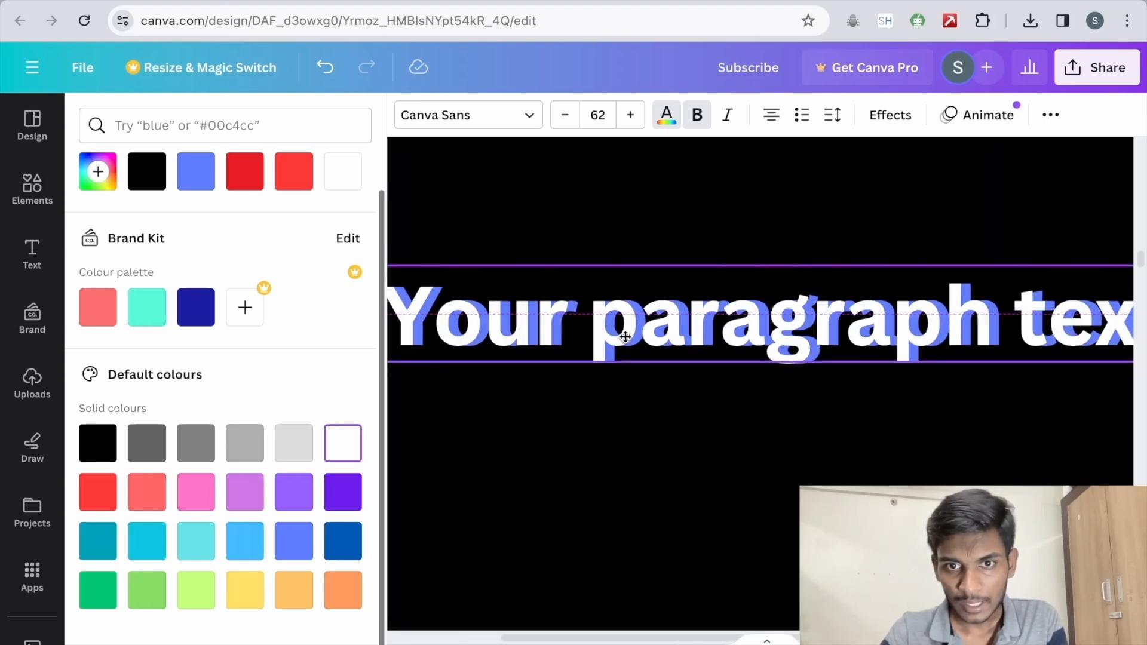
Step: Select the blue text line behind the white one and apply the Glitch text effect to it
left_click(681, 322)
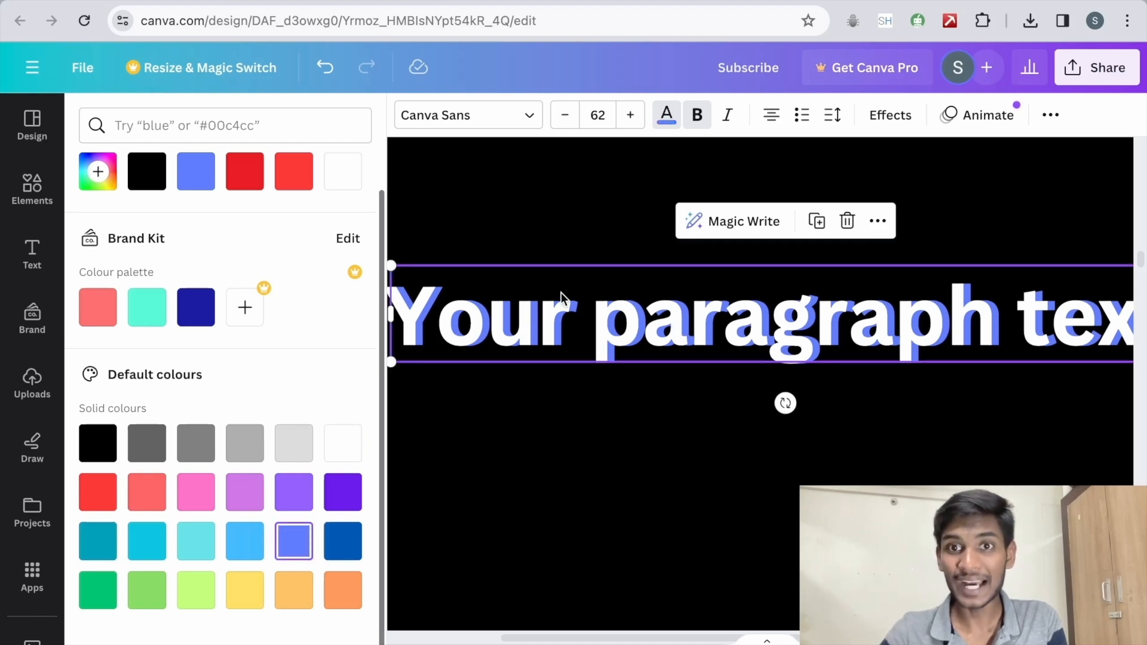
left_click(896, 116)
left_click(253, 427)
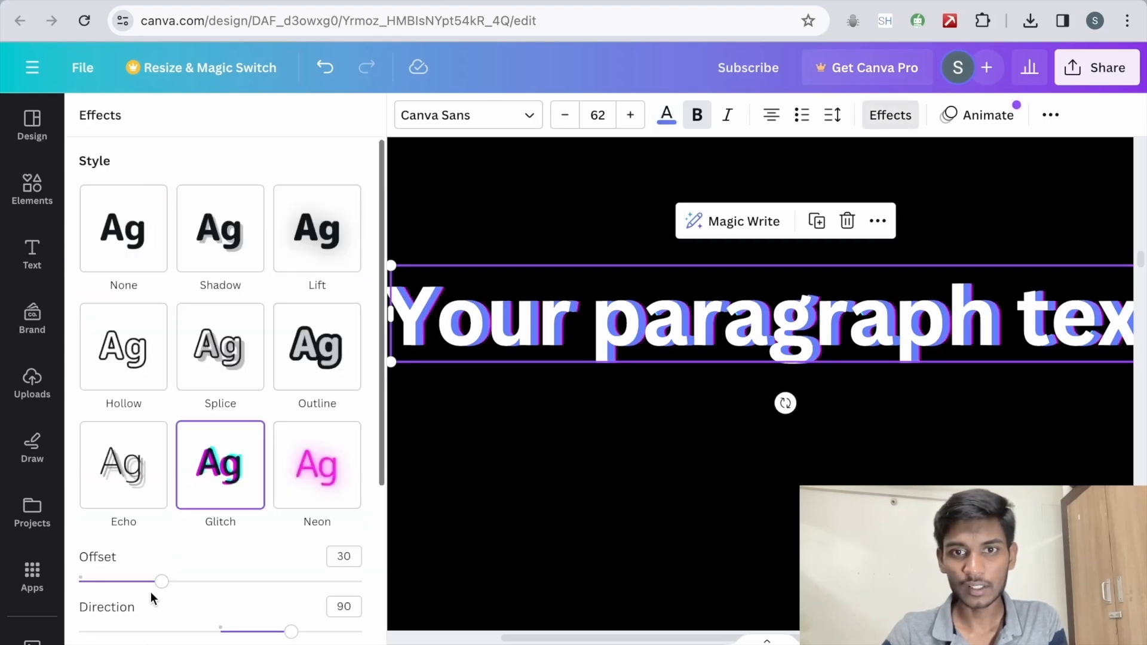
left_click(308, 470)
left_click(238, 474)
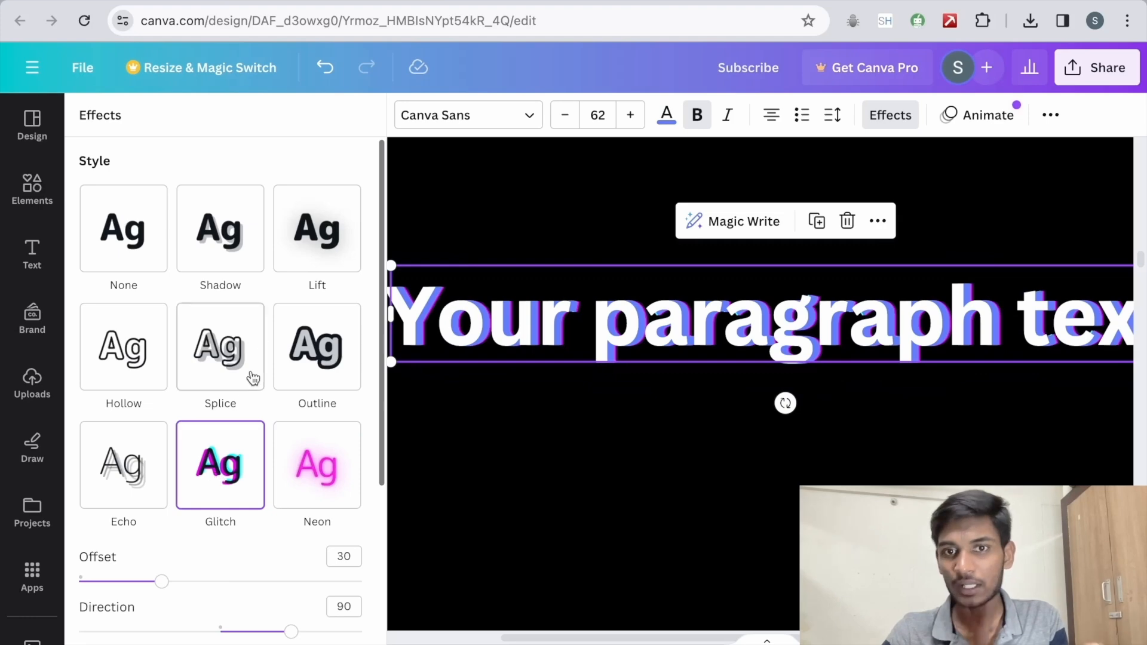
scroll(771, 343, "down", 2)
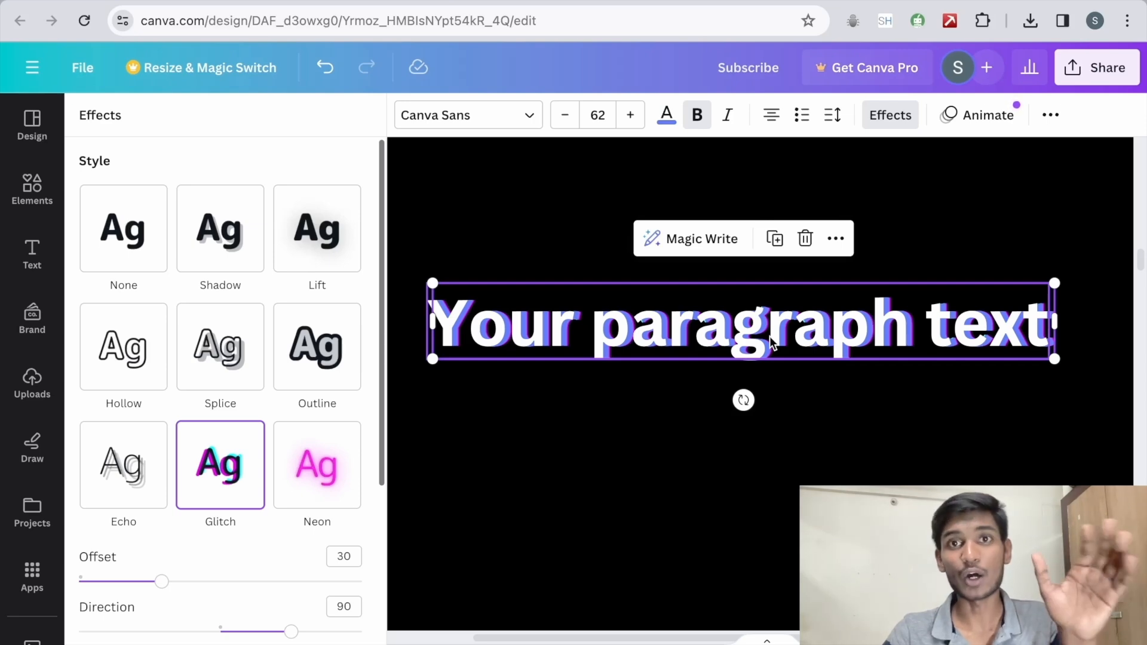
scroll(770, 344, "down", 1)
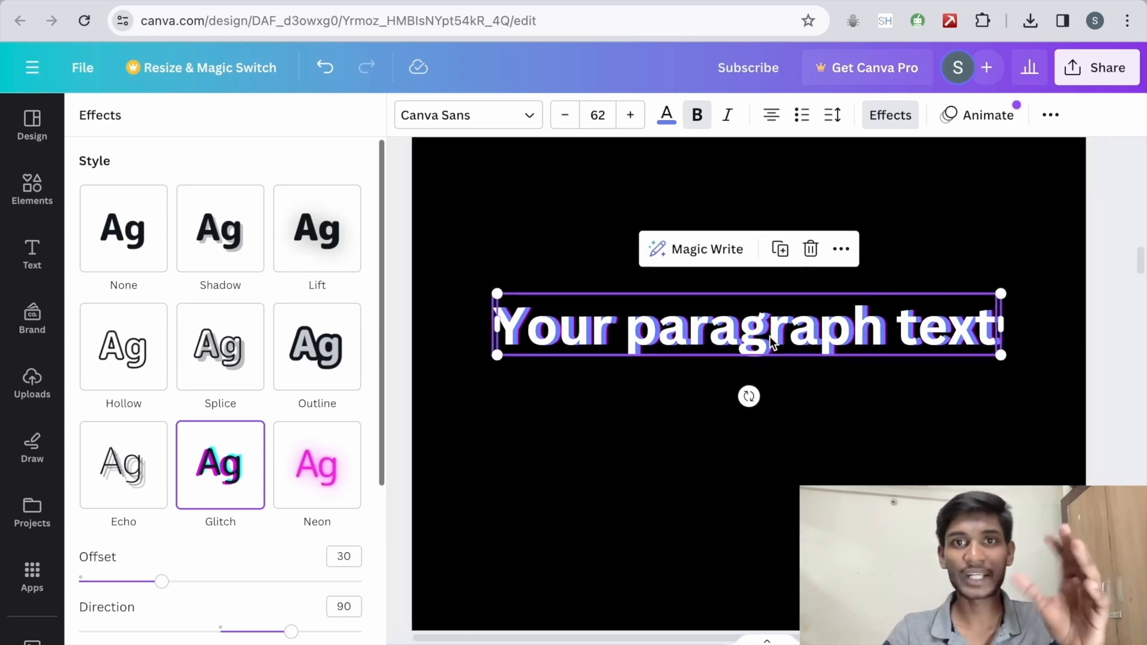
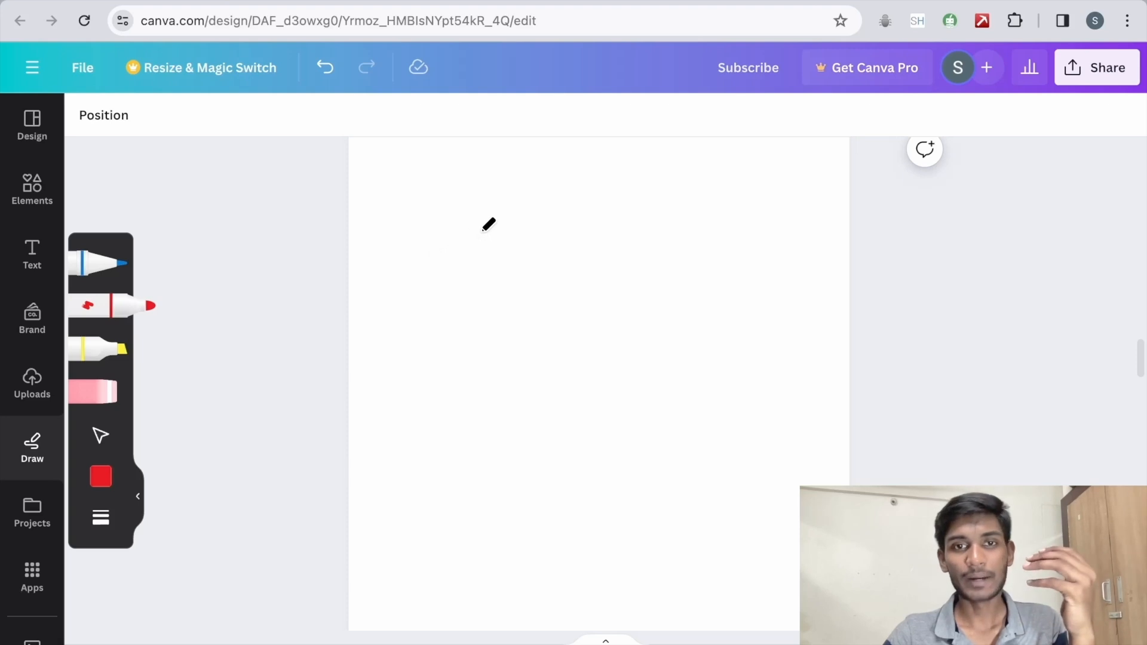
Step: Draw a cartoon face with the red marker, including eyes with pupils, a nose, a smiling mouth and a cap with a brim
mouse_move(461, 231)
left_mouse_down()
mouse_move(446, 284)
mouse_move(466, 367)
mouse_move(572, 392)
mouse_move(474, 224)
mouse_move(514, 271)
left_mouse_up()
left_click_drag(595, 250, 596, 294)
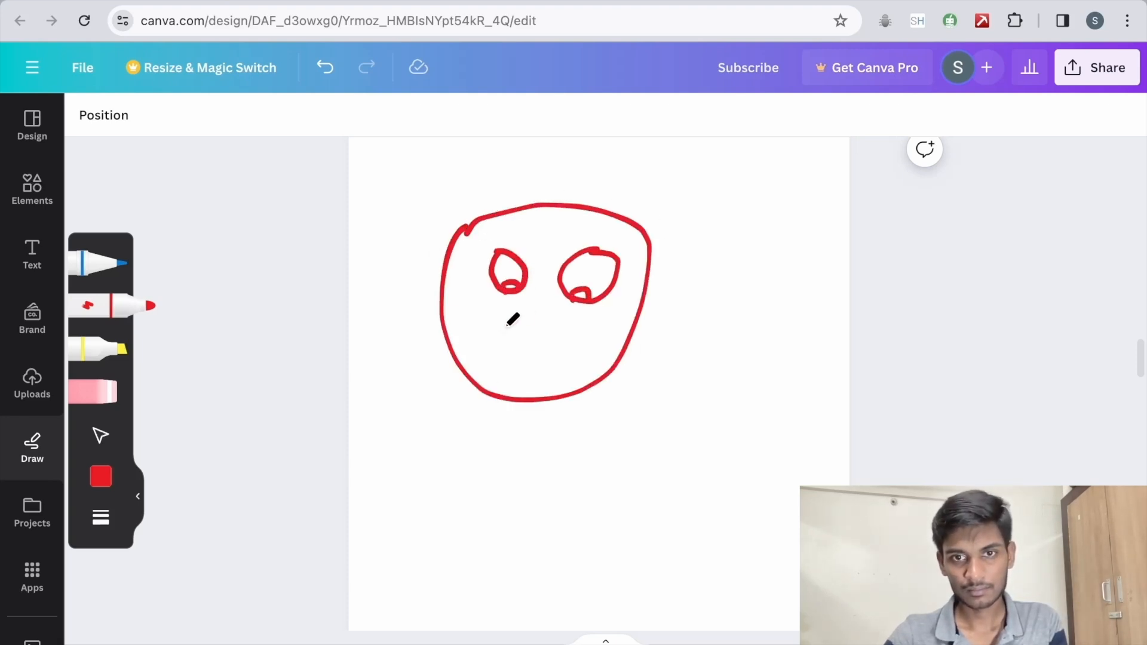
left_click_drag(527, 320, 544, 334)
left_click_drag(491, 370, 516, 372)
left_click_drag(575, 340, 596, 342)
left_click_drag(488, 373, 504, 364)
mouse_move(448, 239)
left_mouse_down()
mouse_move(483, 166)
mouse_move(639, 216)
left_mouse_up()
left_click_drag(641, 215, 651, 250)
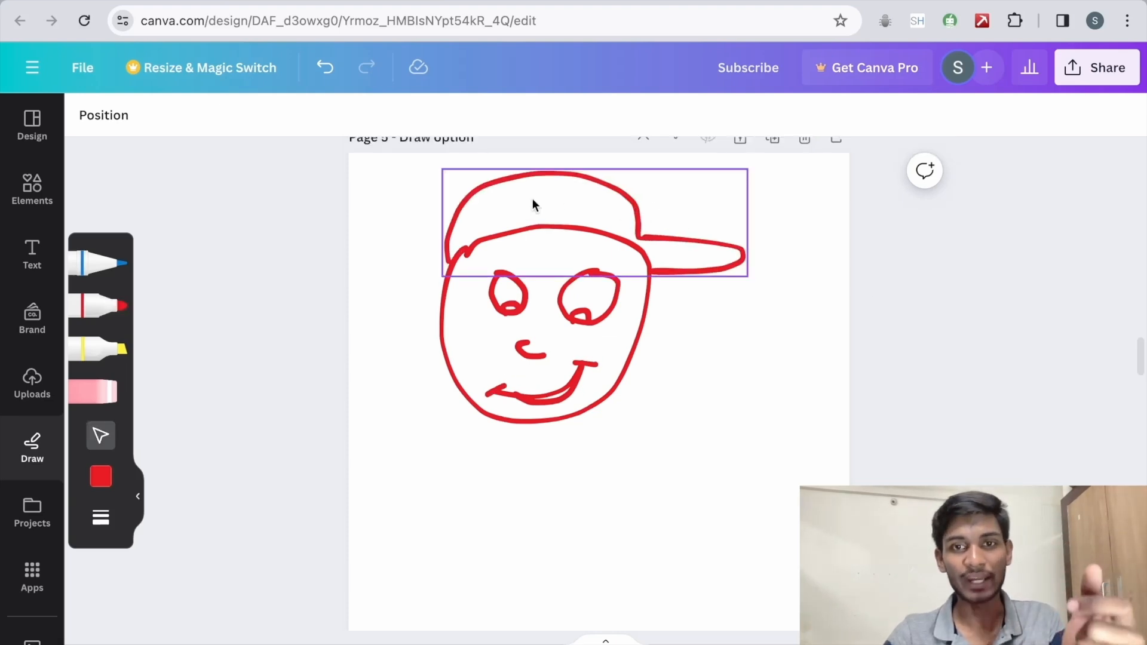
Step: Group all strokes of the red face drawing, then move the group lower on the page and enlarge it
mouse_move(568, 209)
left_mouse_down()
mouse_move(658, 205)
mouse_move(566, 206)
left_mouse_up()
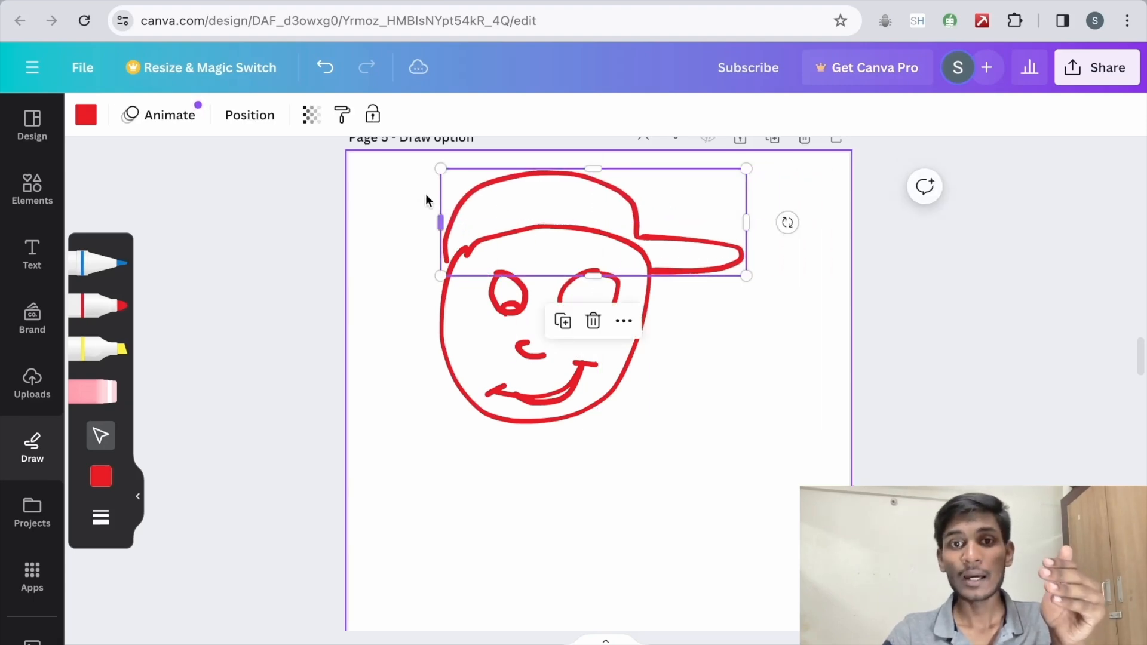
mouse_move(409, 173)
left_mouse_down()
mouse_move(584, 402)
mouse_move(782, 502)
left_mouse_up()
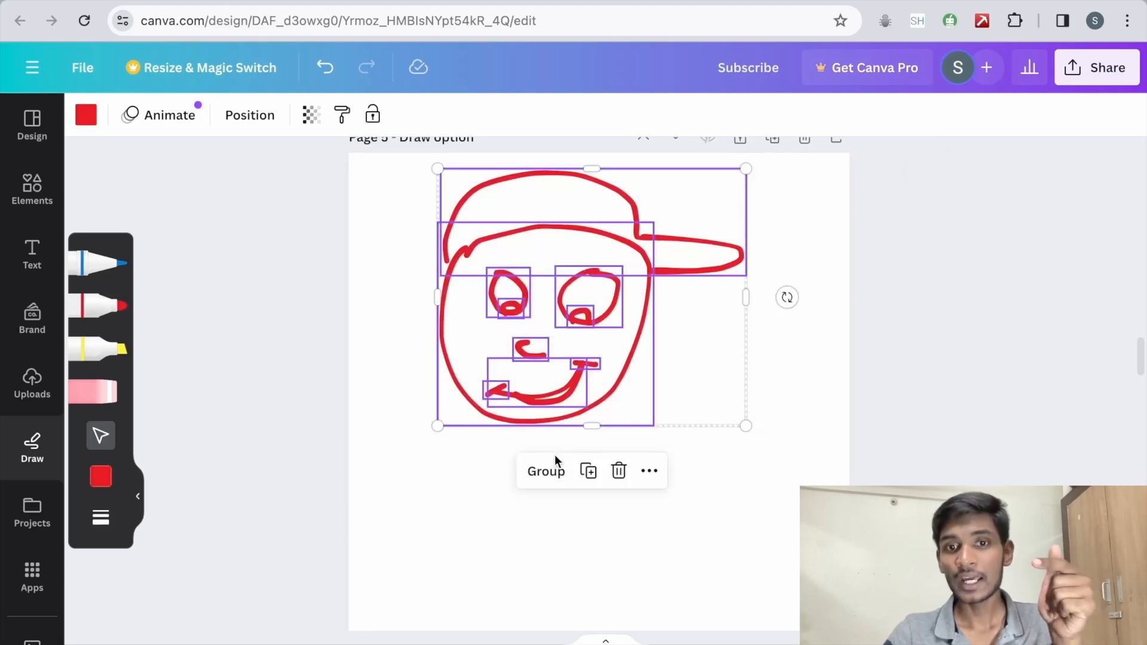
left_click(545, 471)
mouse_move(551, 269)
left_mouse_down()
mouse_move(574, 358)
mouse_move(562, 375)
left_mouse_up()
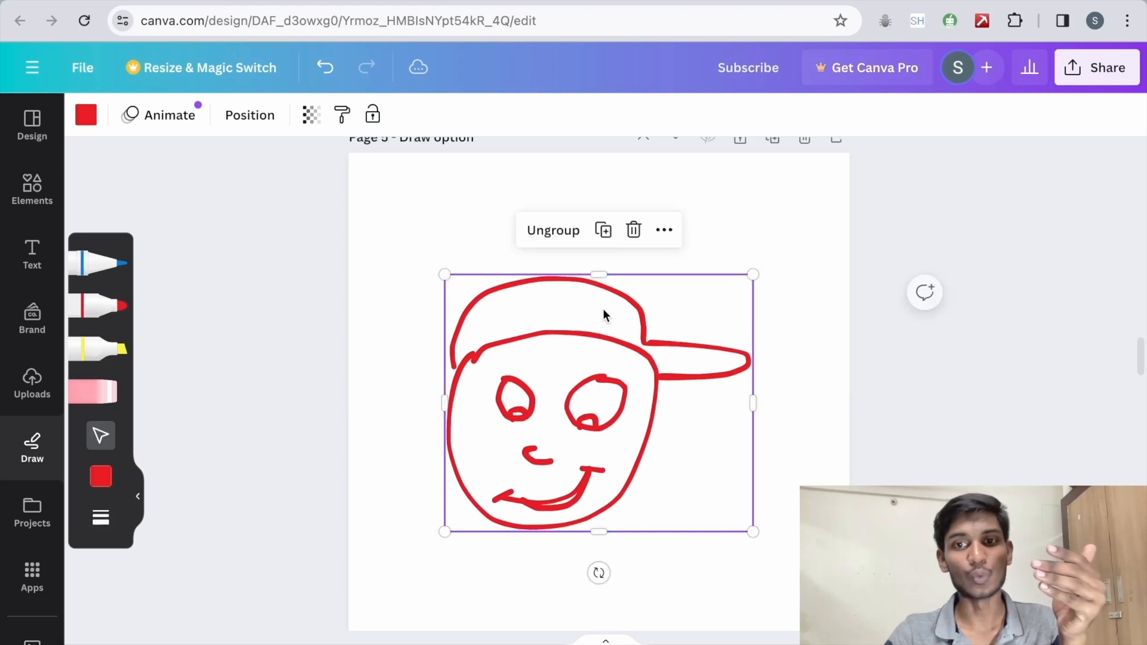
left_click_drag(752, 272, 811, 232)
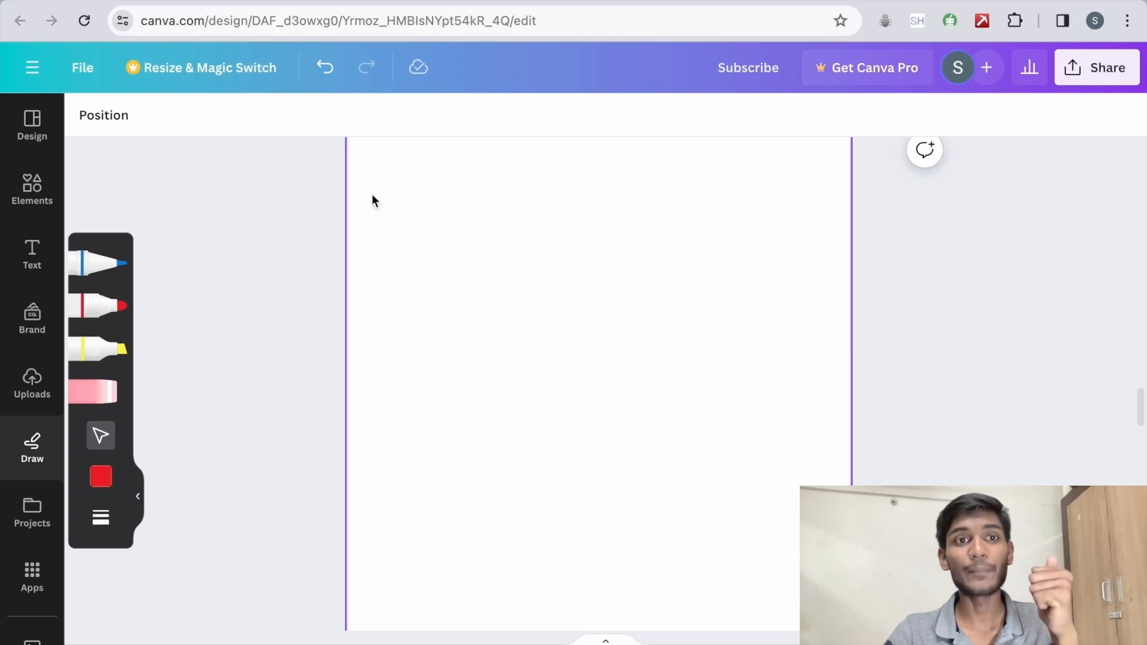
Step: Search the elements for "flower" graphics filtered by red, and add the flat red five-petal flower with a yellow centre
left_click(32, 187)
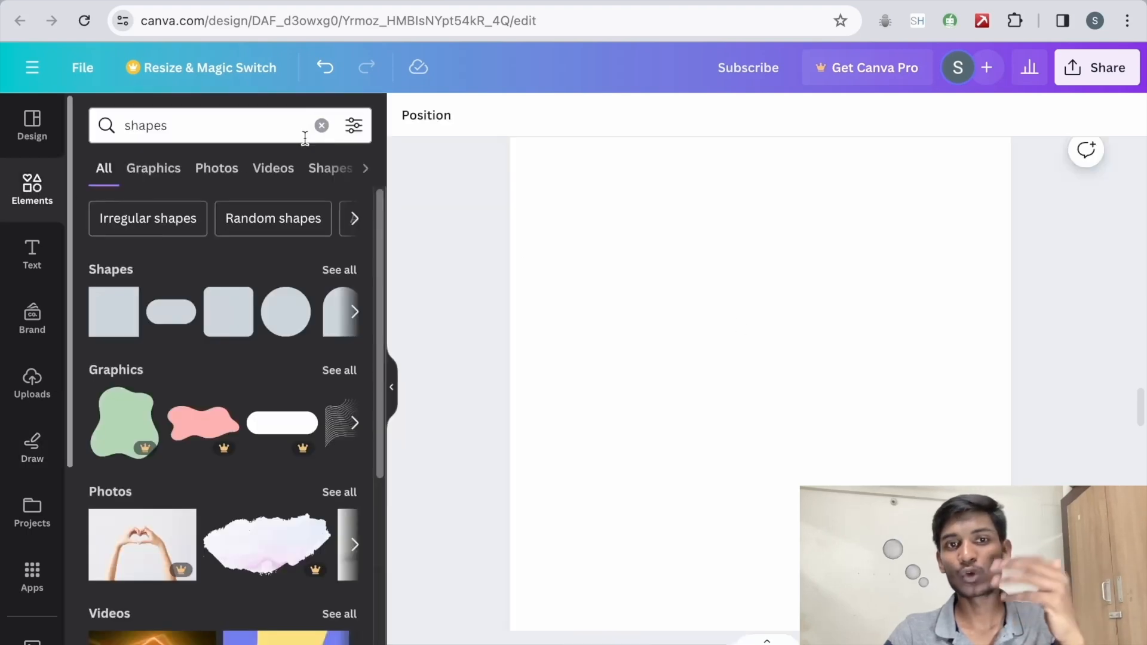
left_click(322, 126)
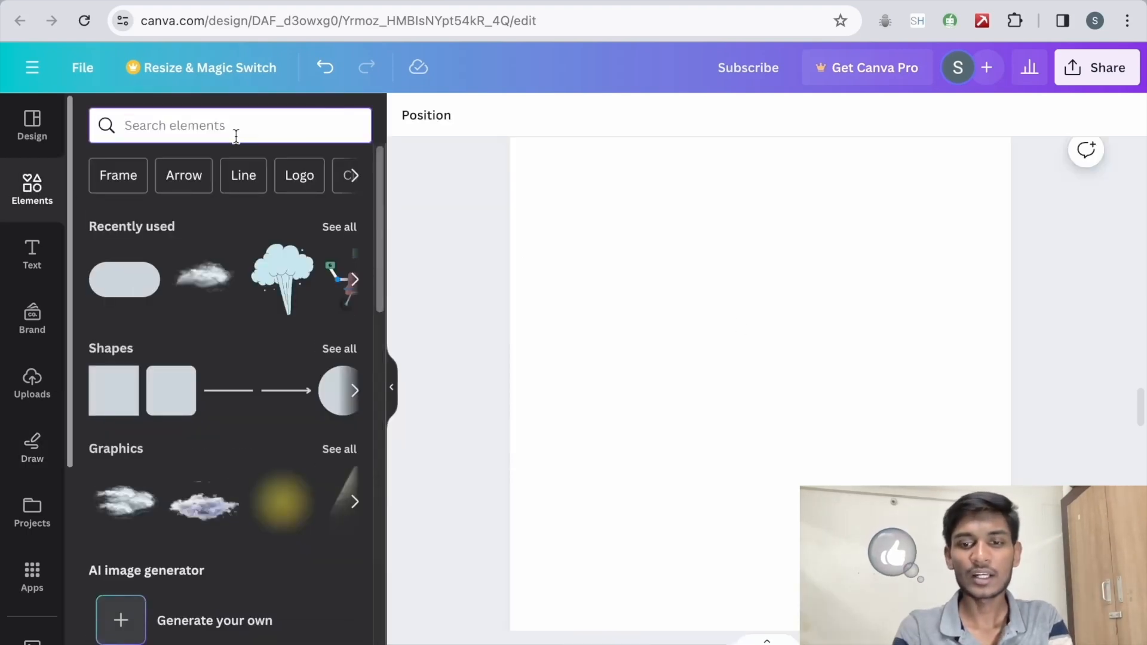
type("flower")
key("Return")
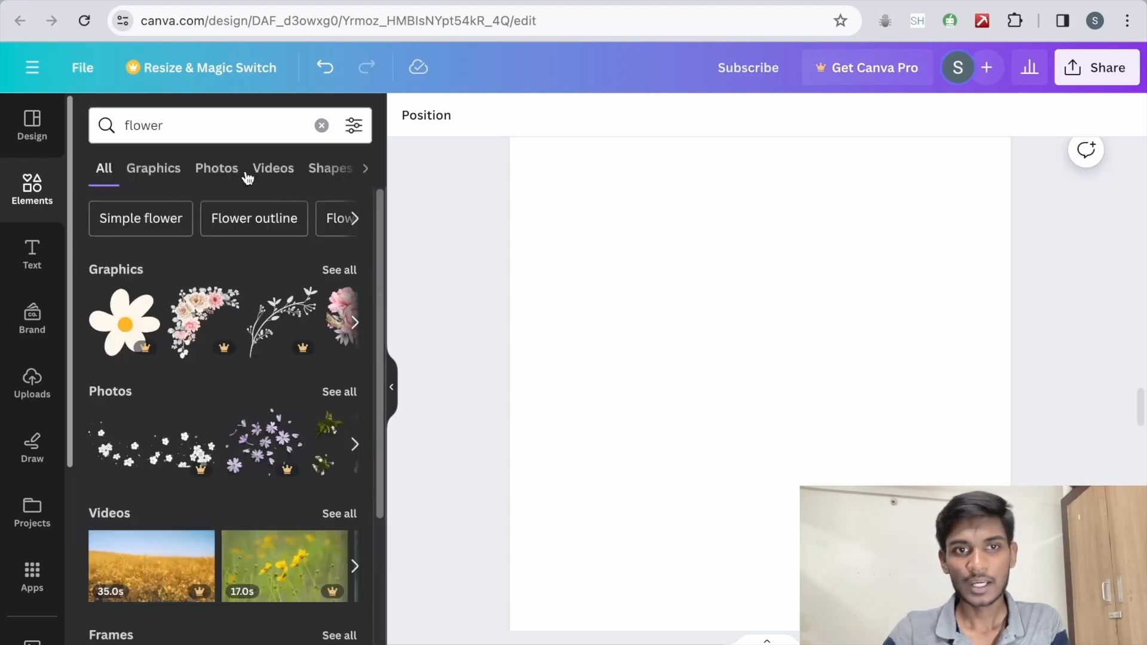
left_click(360, 271)
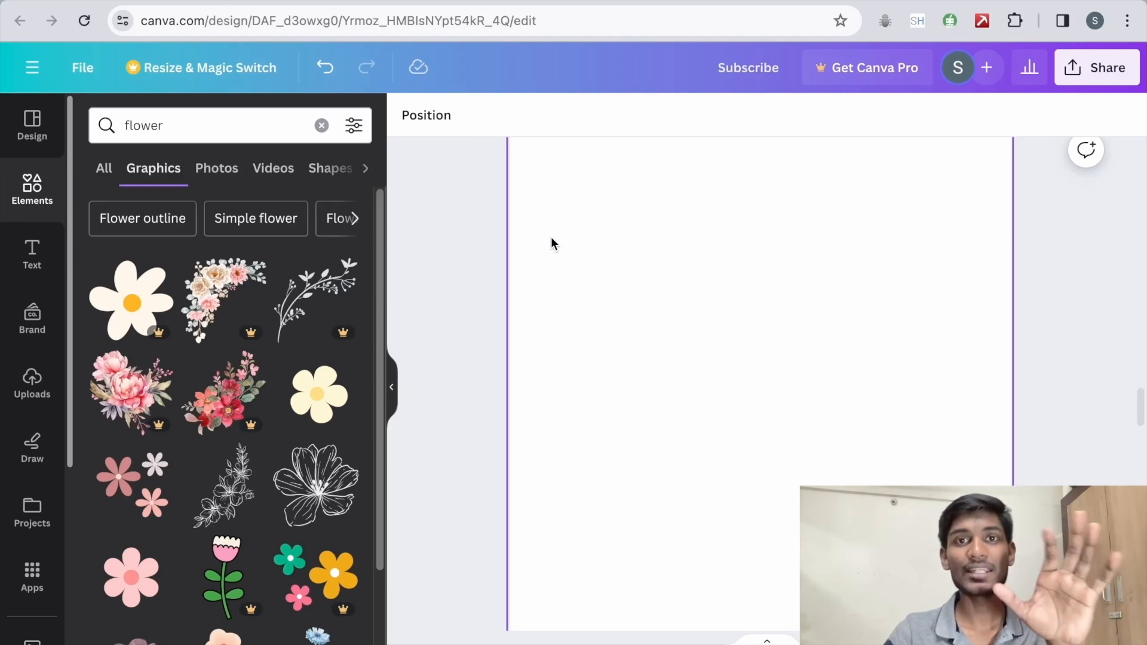
left_click(355, 127)
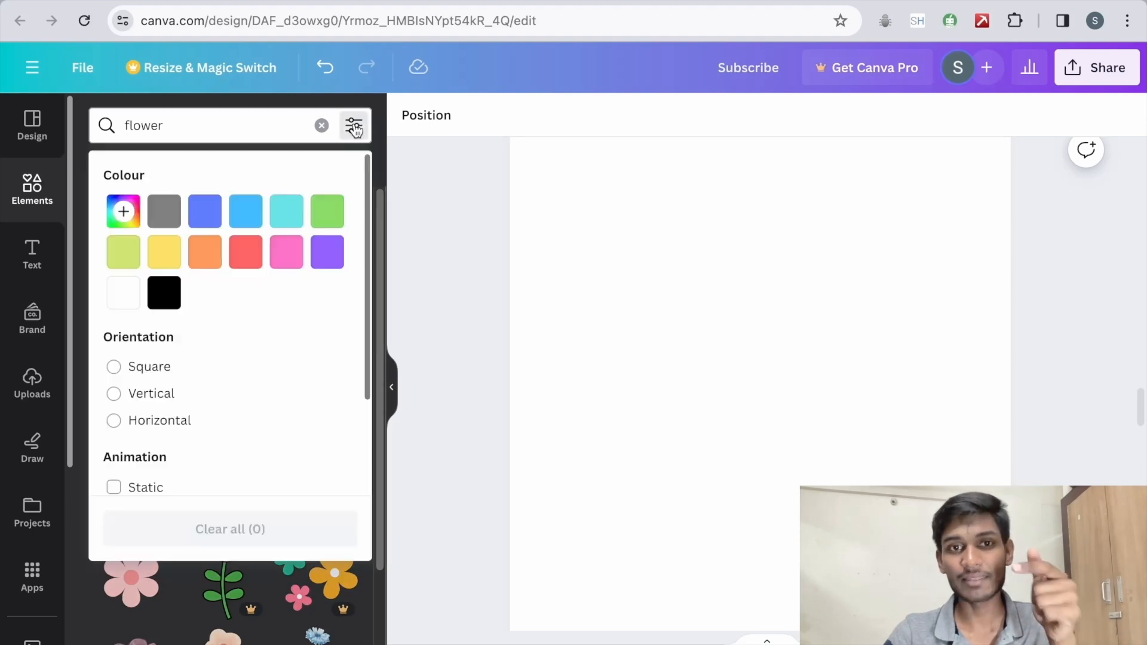
left_click(249, 257)
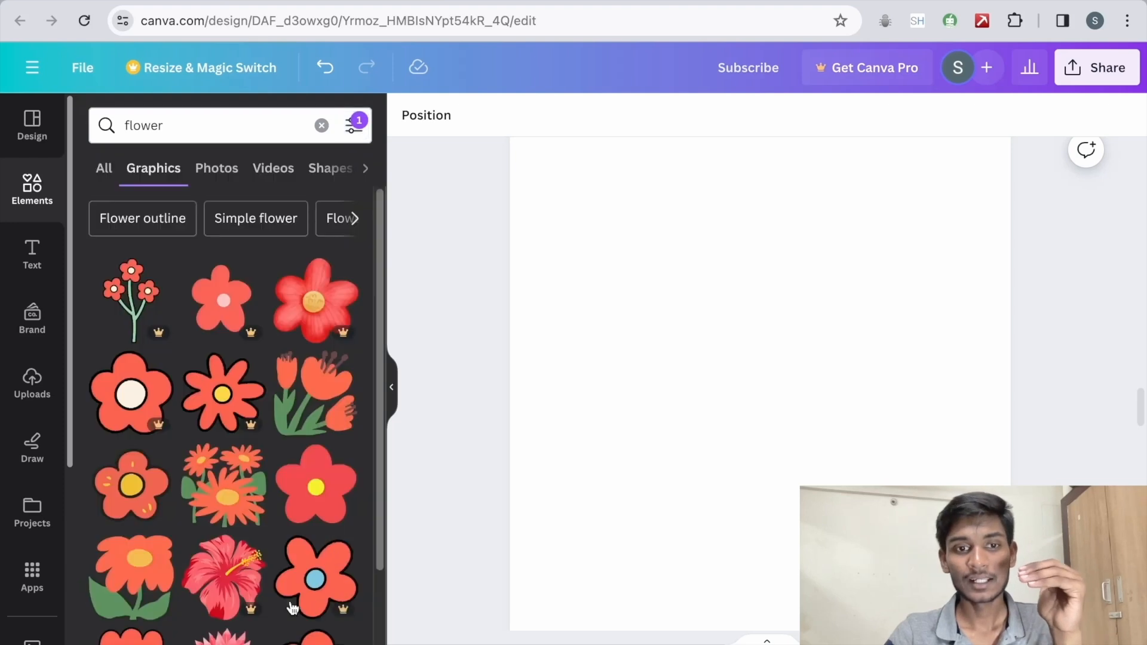
left_click(332, 512)
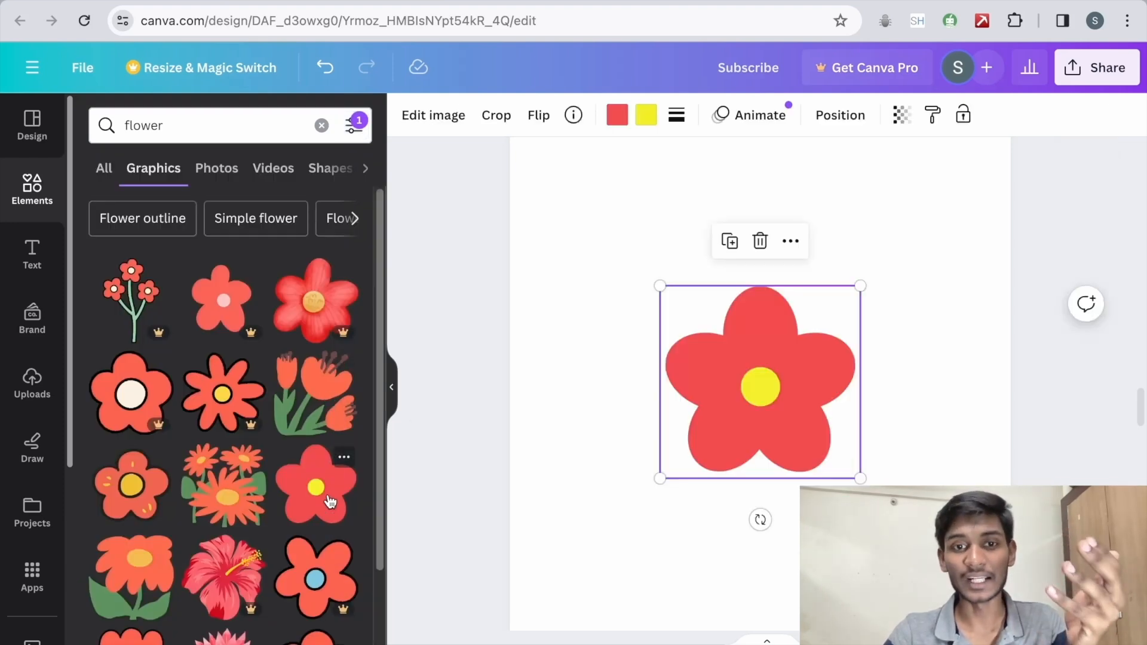
Step: Add the coral six-petal flower with an orange centre, place it toward the page's upper left and shrink it slightly
scroll(371, 561, "down", 6)
left_click(236, 404)
left_click_drag(762, 365, 655, 254)
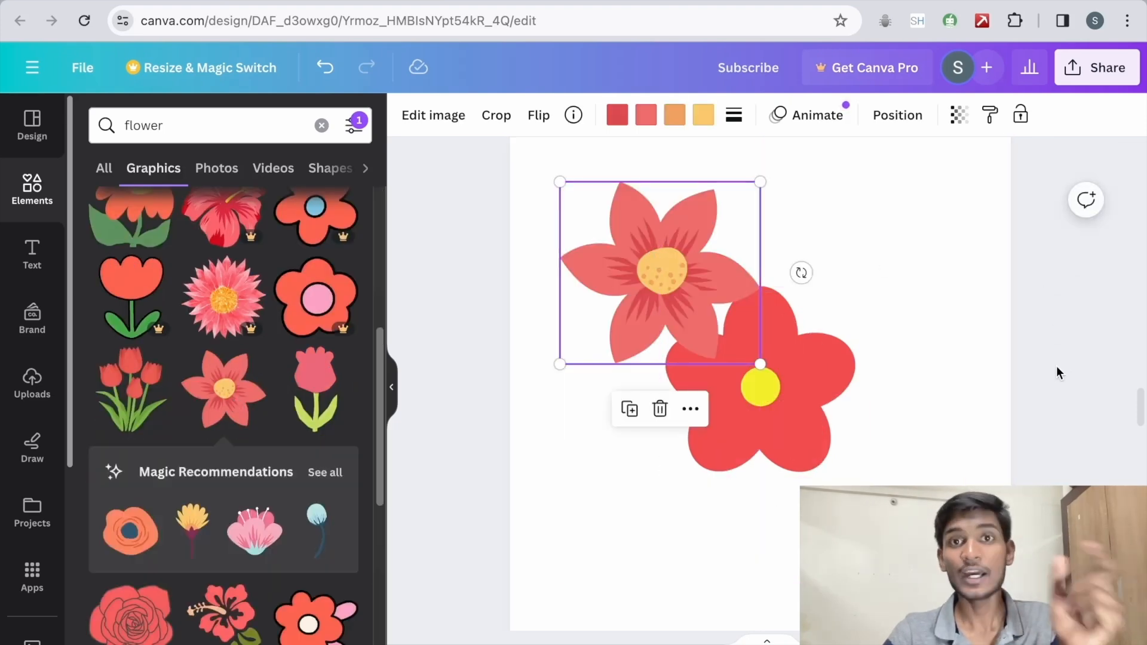
left_click_drag(760, 363, 740, 335)
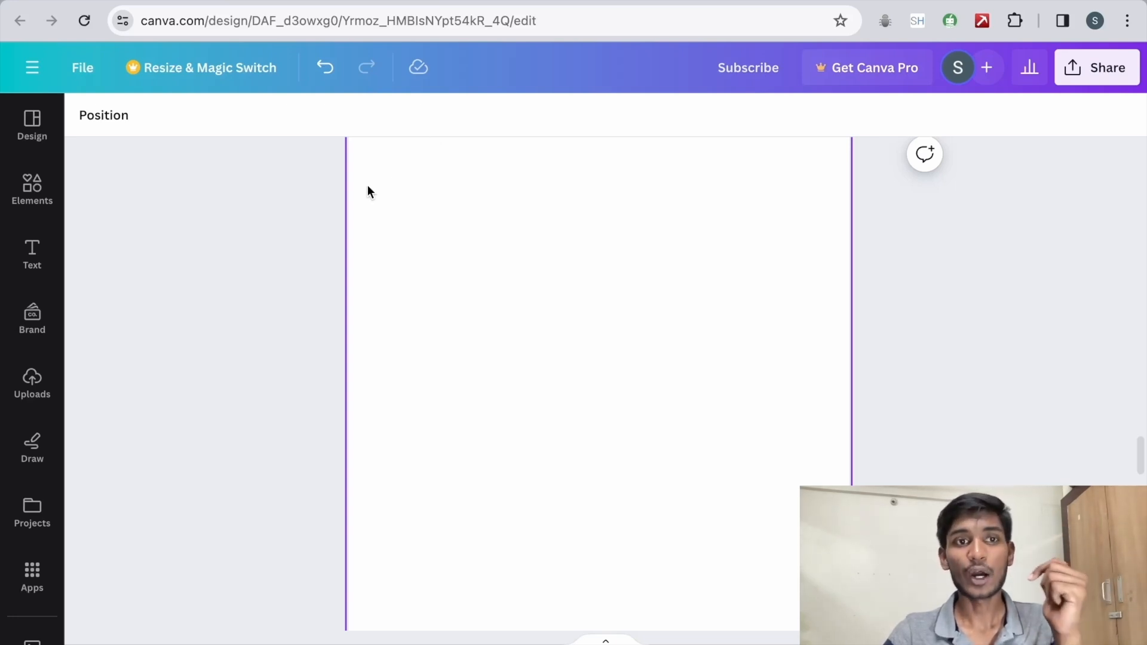
Step: Start a Brand Kit colour palette from the blank page's background colours and add the red #FF4141 to it
left_click(545, 275)
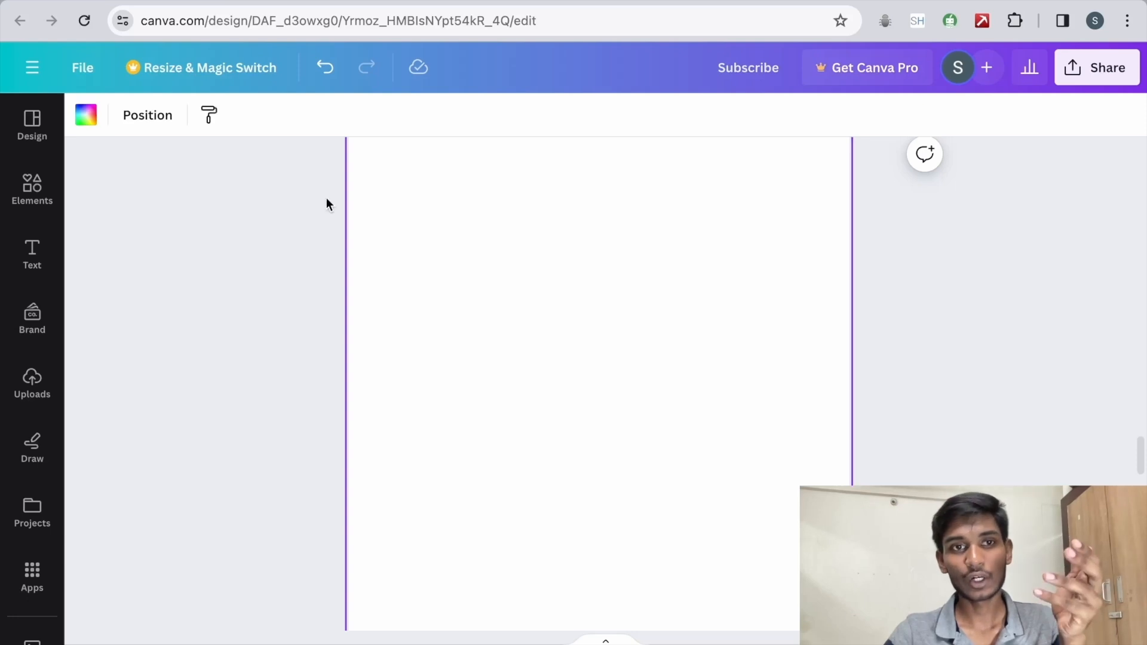
left_click(86, 116)
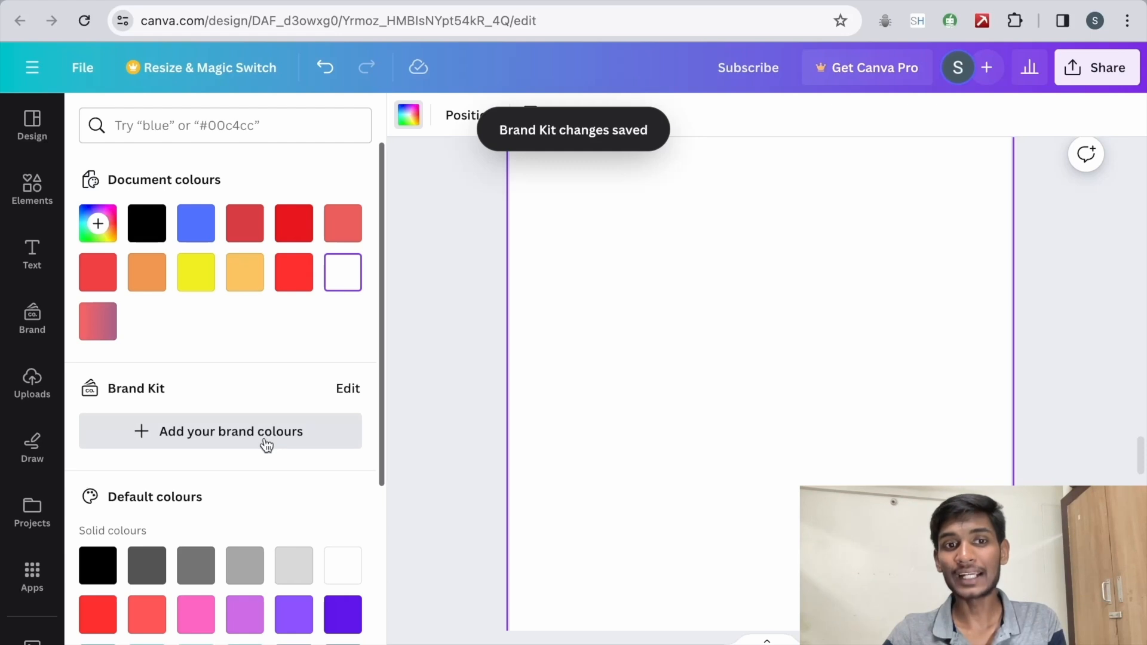
left_click(260, 445)
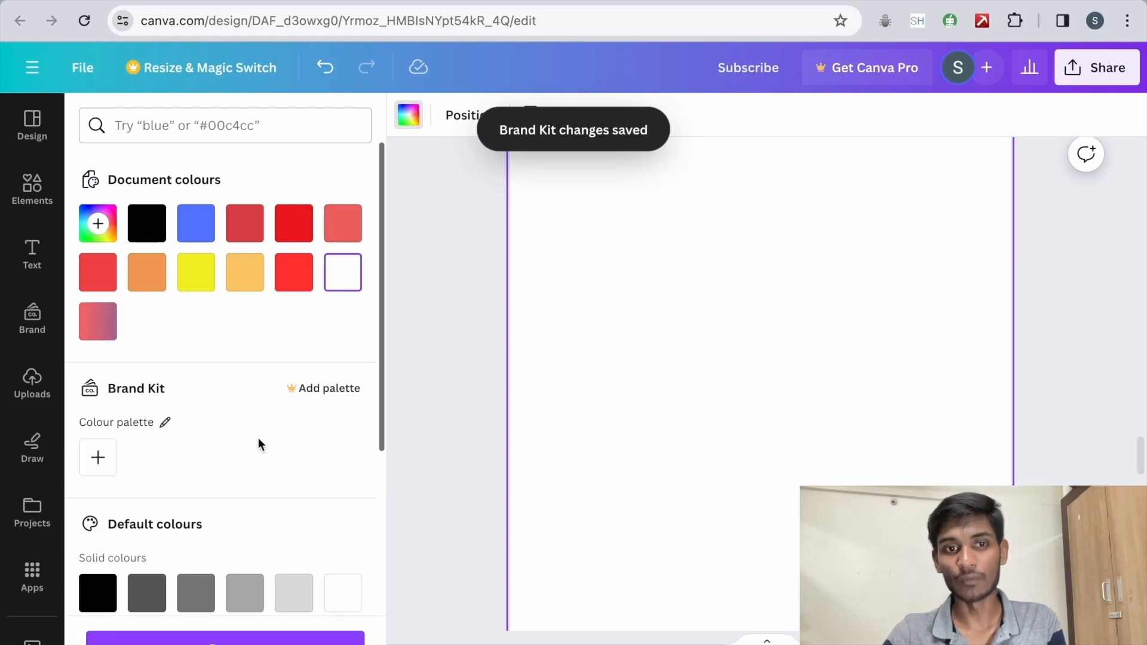
left_click(98, 457)
left_click_drag(94, 269, 281, 251)
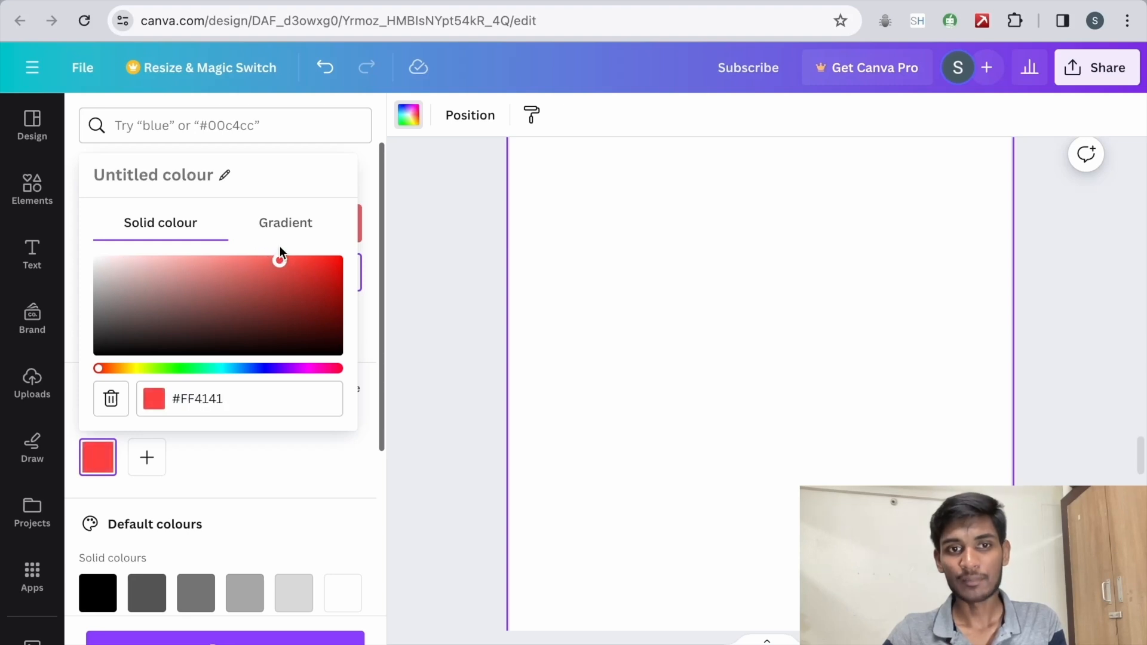
Step: Add a bright green and the dark blue #194B9F to the Brand Kit colour palette
left_click(147, 458)
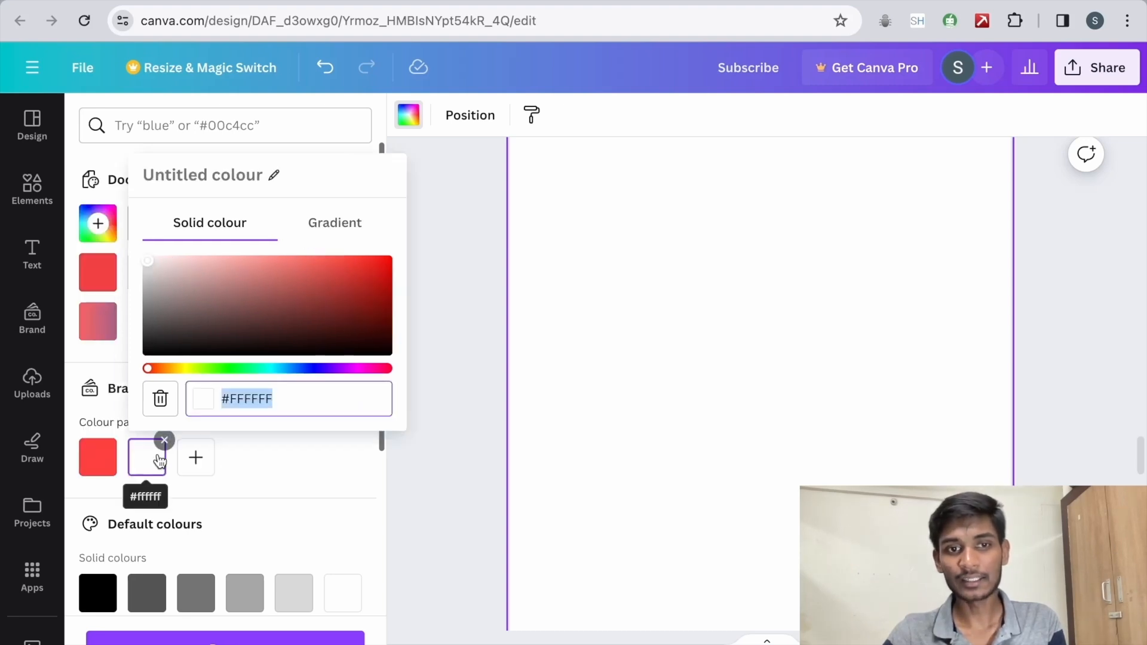
left_click(237, 369)
left_click_drag(154, 272, 333, 267)
left_click(202, 464)
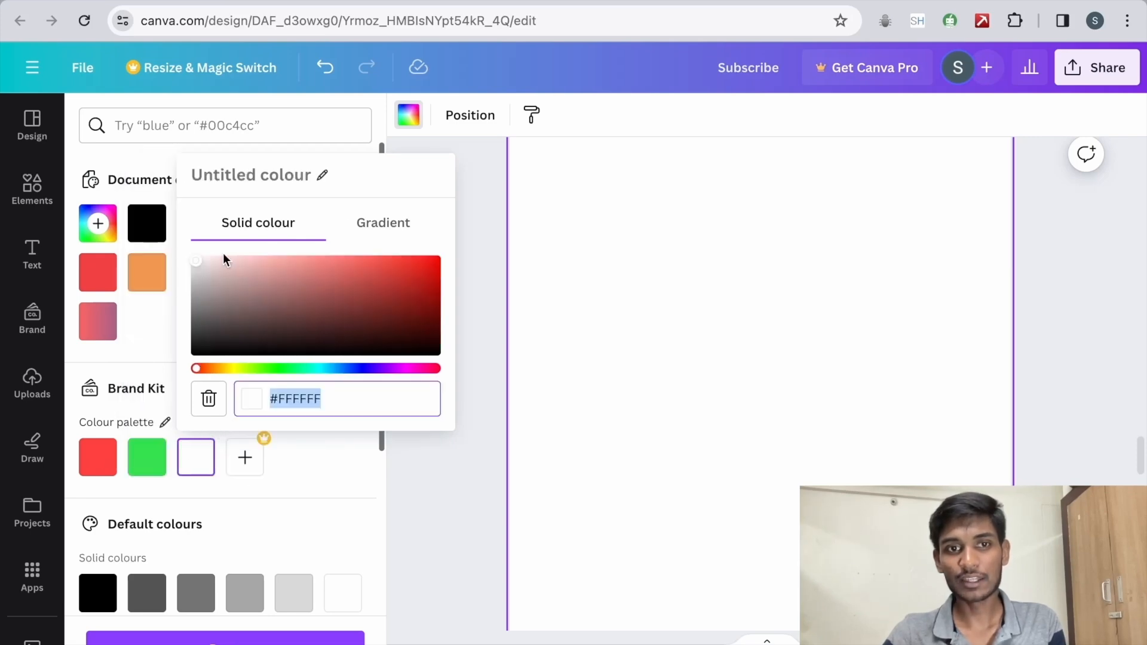
left_click(338, 369)
left_click_drag(198, 275, 401, 294)
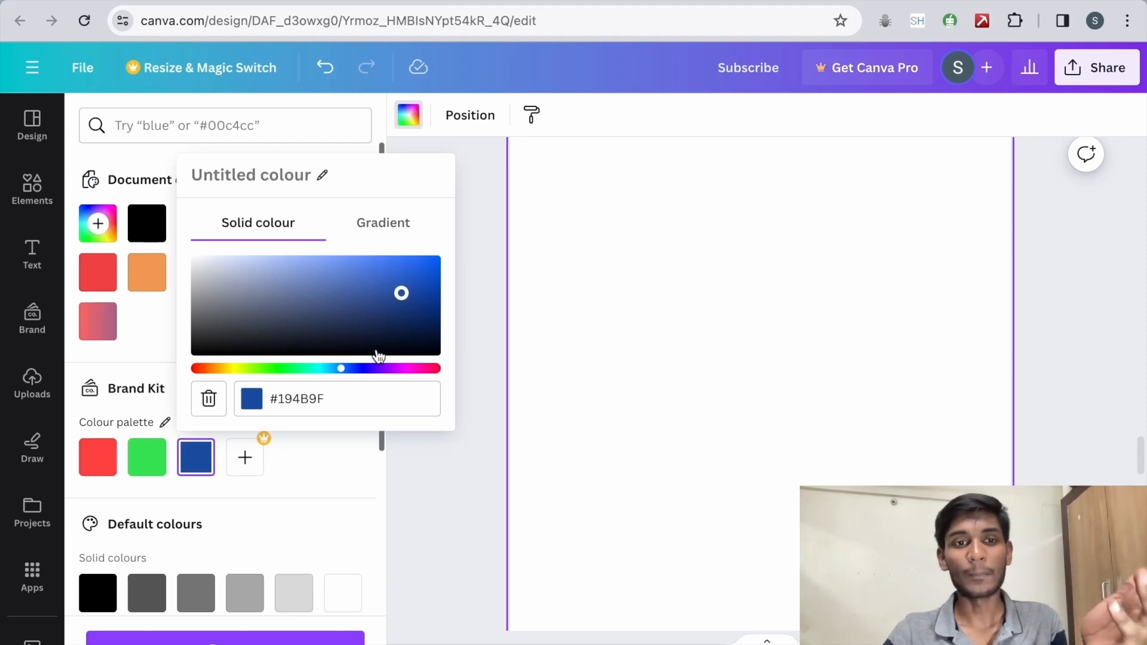
left_click(452, 416)
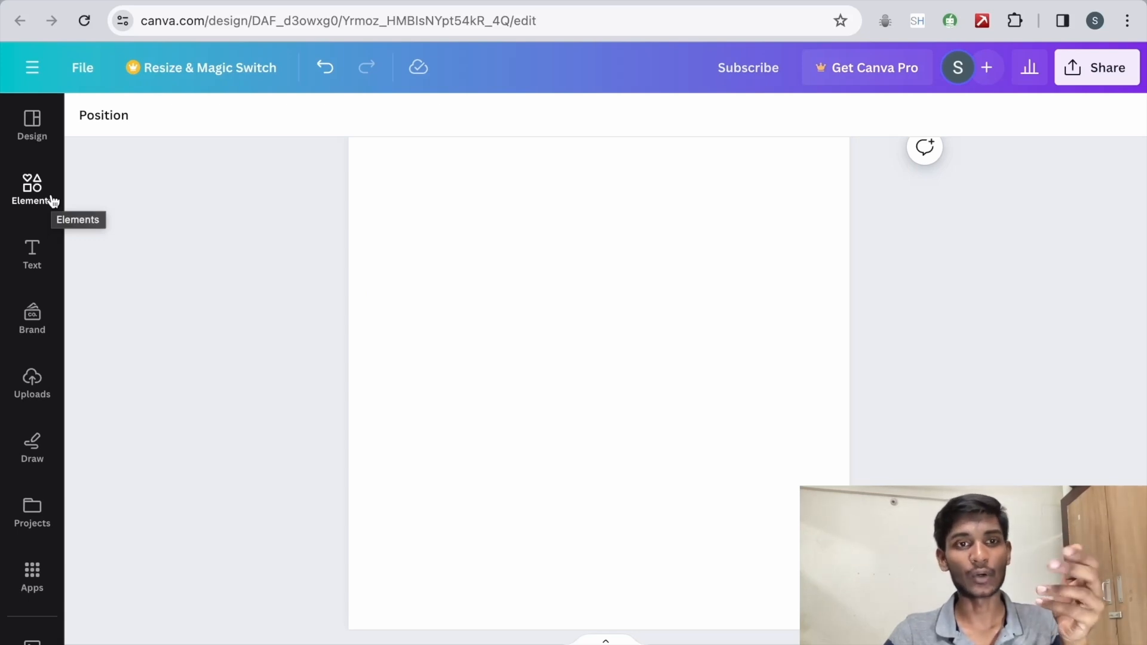
Step: Search the elements for "space" photos and add the blue star field photo with the spiral galaxy to the page
left_click(53, 201)
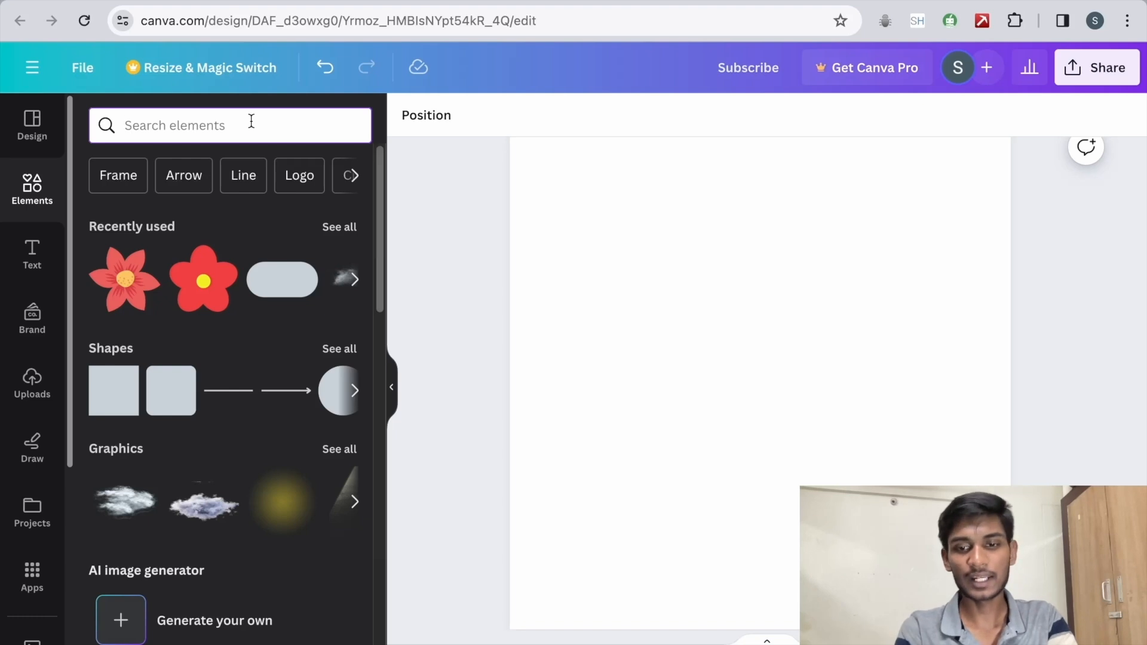
type("space")
key("Return")
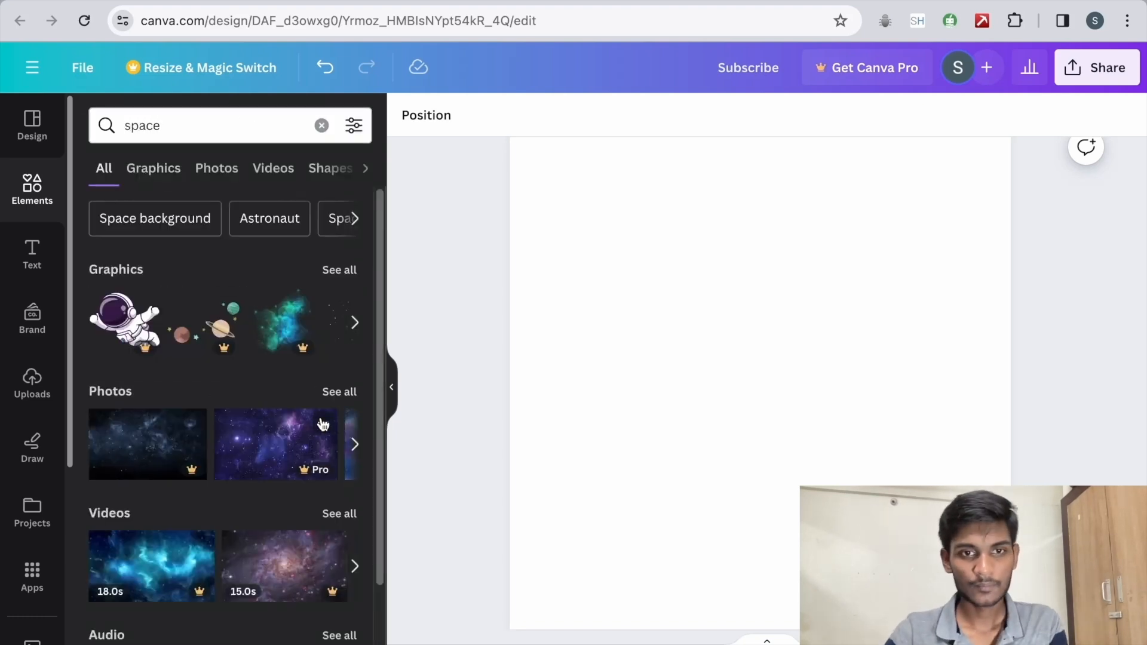
left_click(339, 391)
scroll(311, 457, "down", 5)
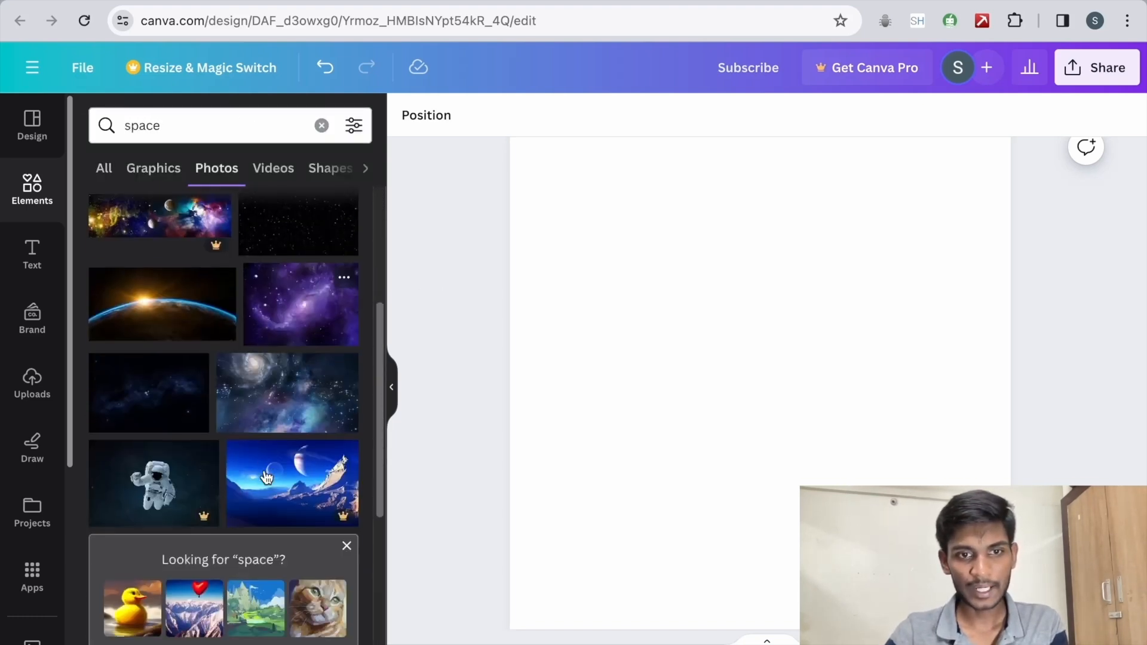
left_click(328, 378)
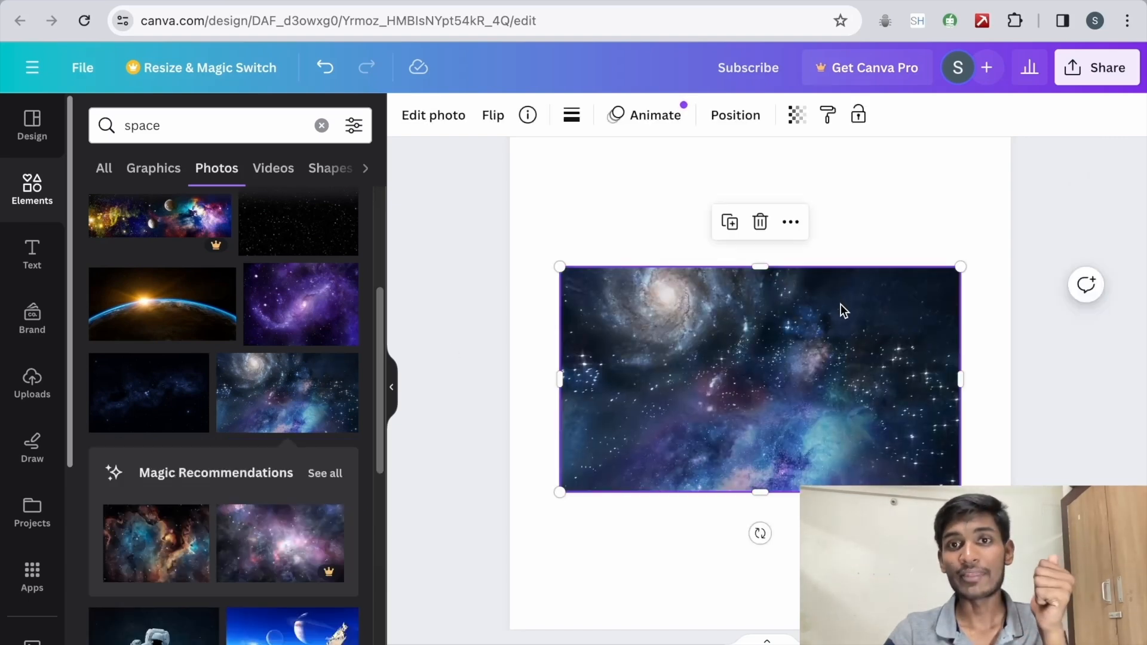
Step: Try to stretch the galaxy photo by its edges to cover the whole page
scroll(840, 303, "up", 1)
left_click_drag(773, 289, 764, 150)
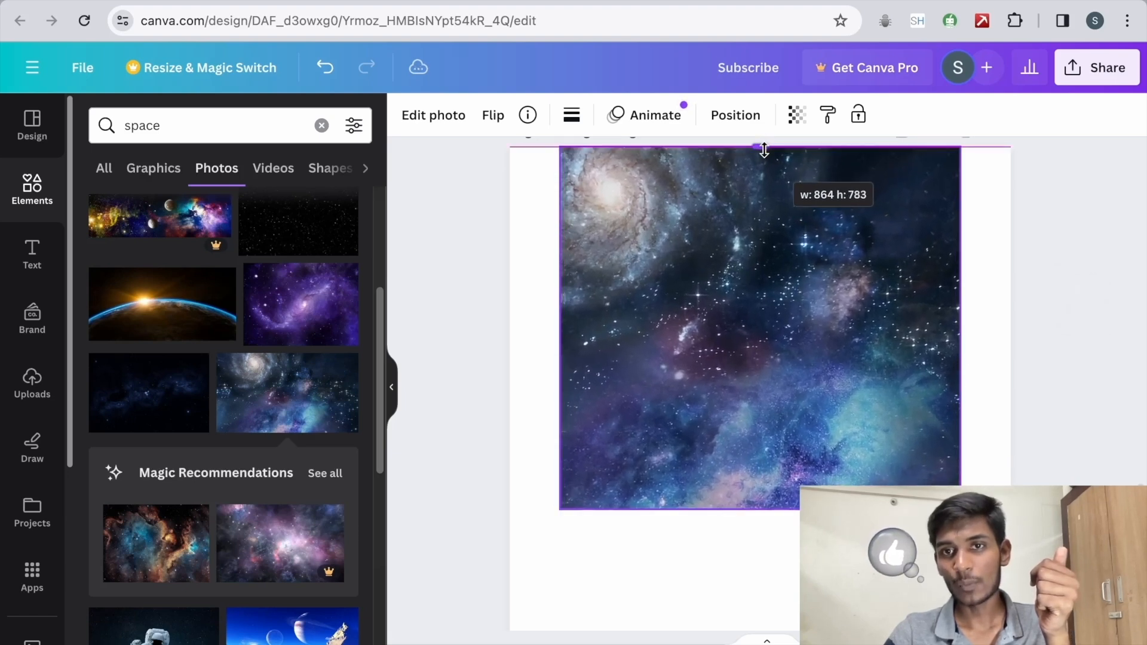
left_click_drag(560, 328, 510, 328)
left_click_drag(960, 328, 1009, 326)
left_click_drag(762, 502, 750, 628)
Step: Undo the manual stretching of the galaxy photo
key("ctrl+z")
key("ctrl+z")
key("ctrl+z")
key("ctrl+z")
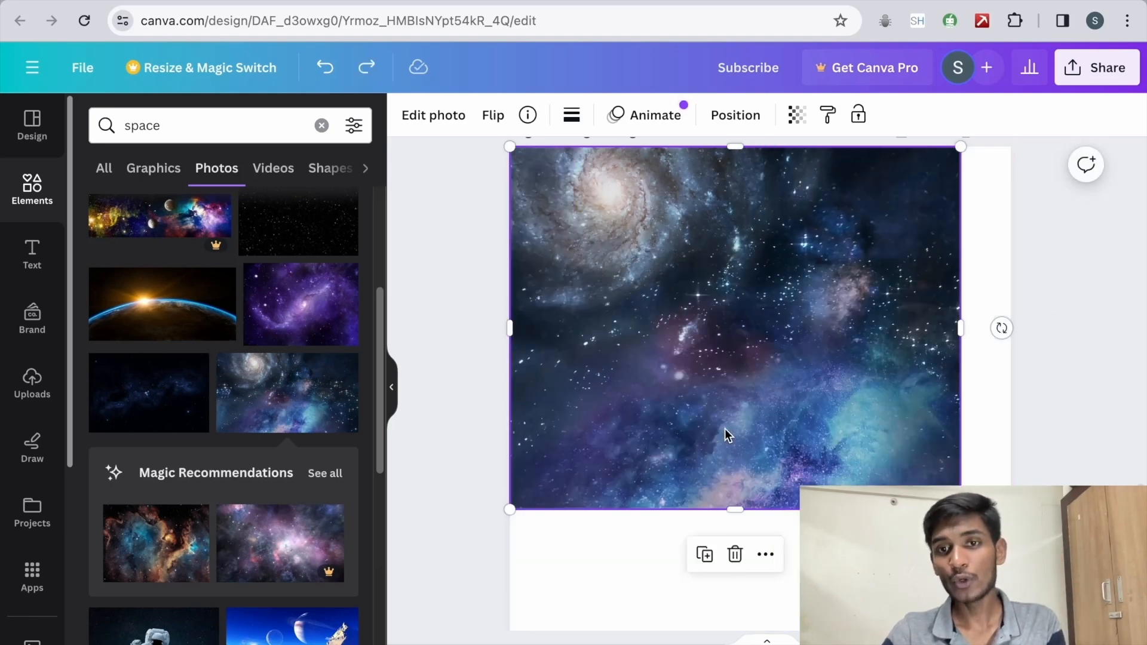
Step: Set the galaxy photo as the page background and shift the image within its crop
right_click(683, 329)
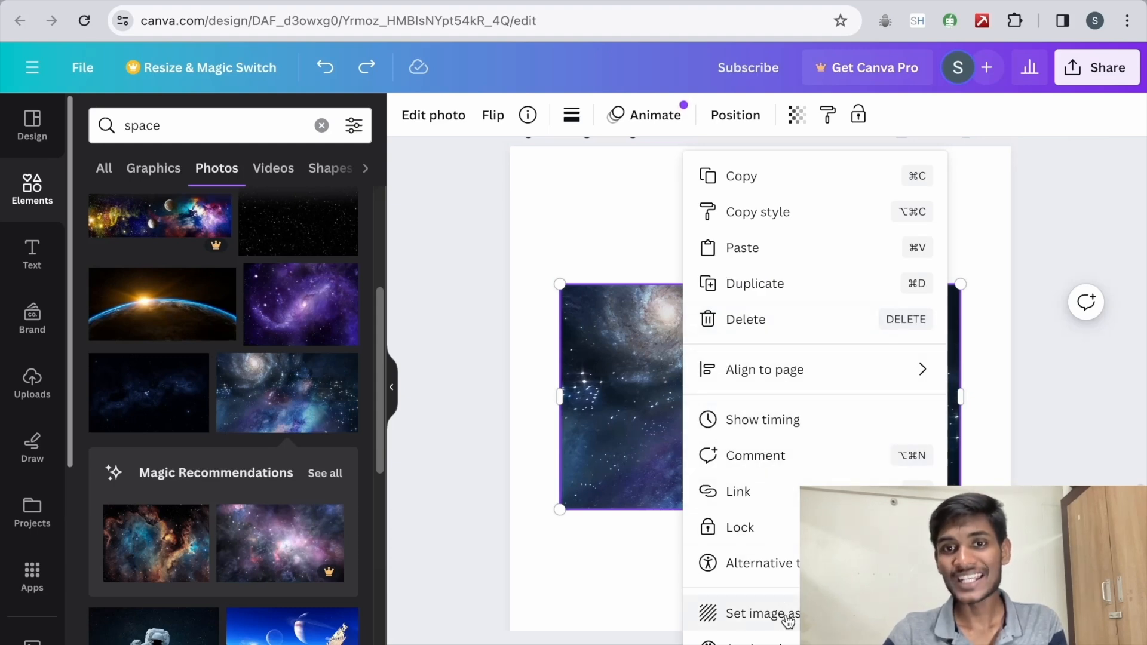
left_click(762, 614)
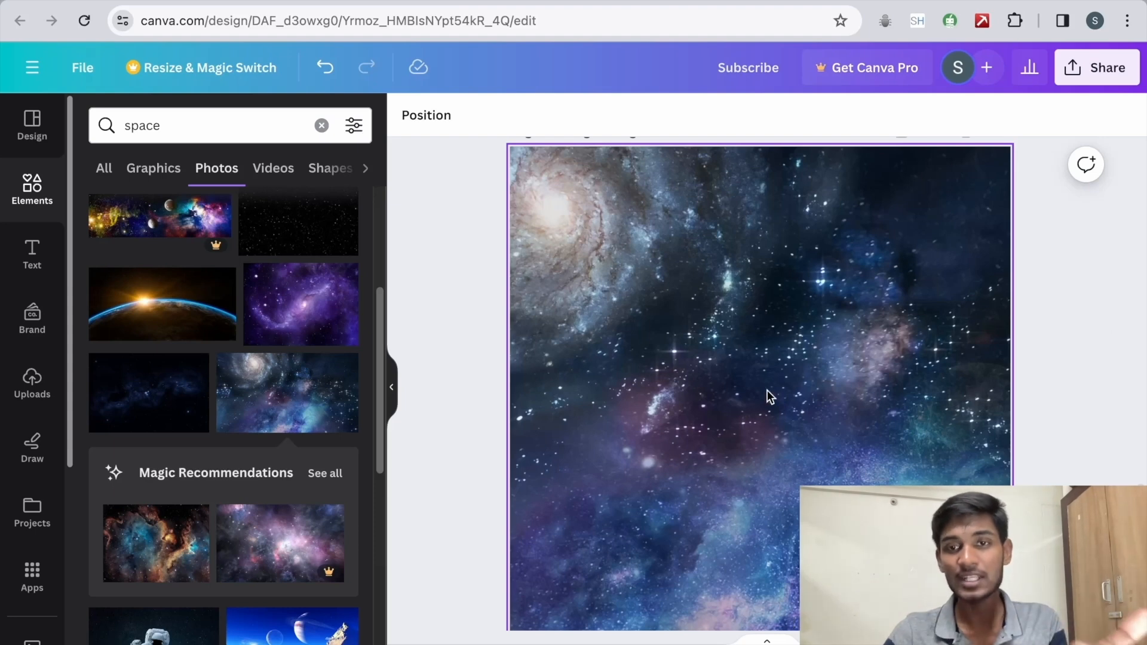
left_click(750, 308)
double_click(750, 308)
left_click_drag(639, 289, 584, 294)
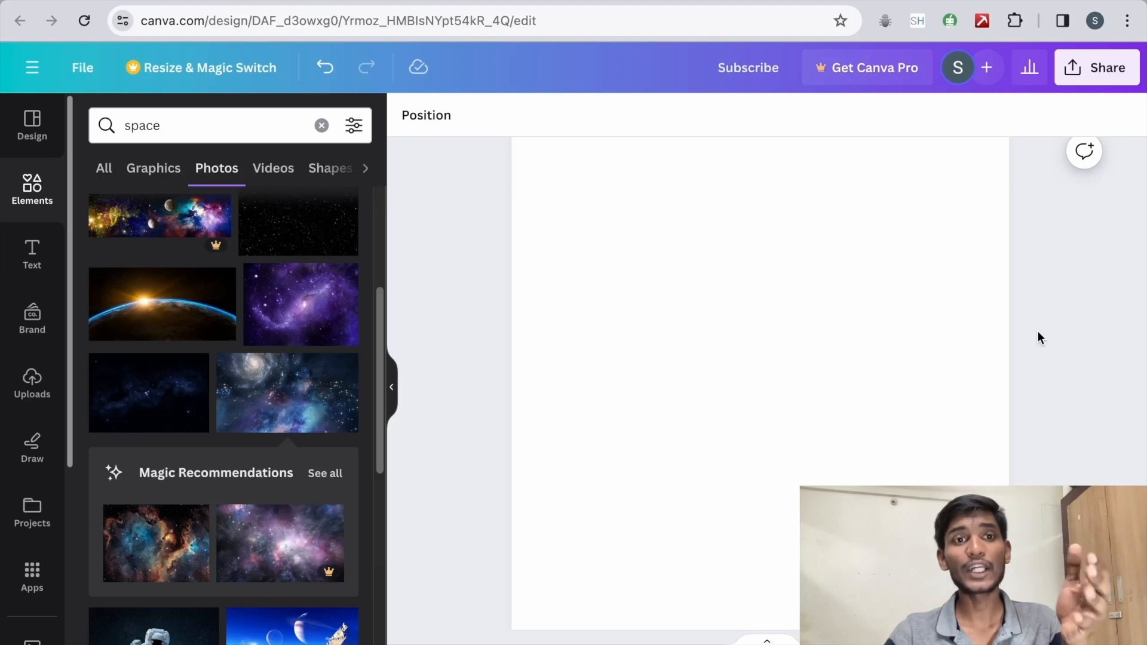
Step: Apply the recently used "Marketing Analitycs Methods" template to the blank page
left_click(48, 140)
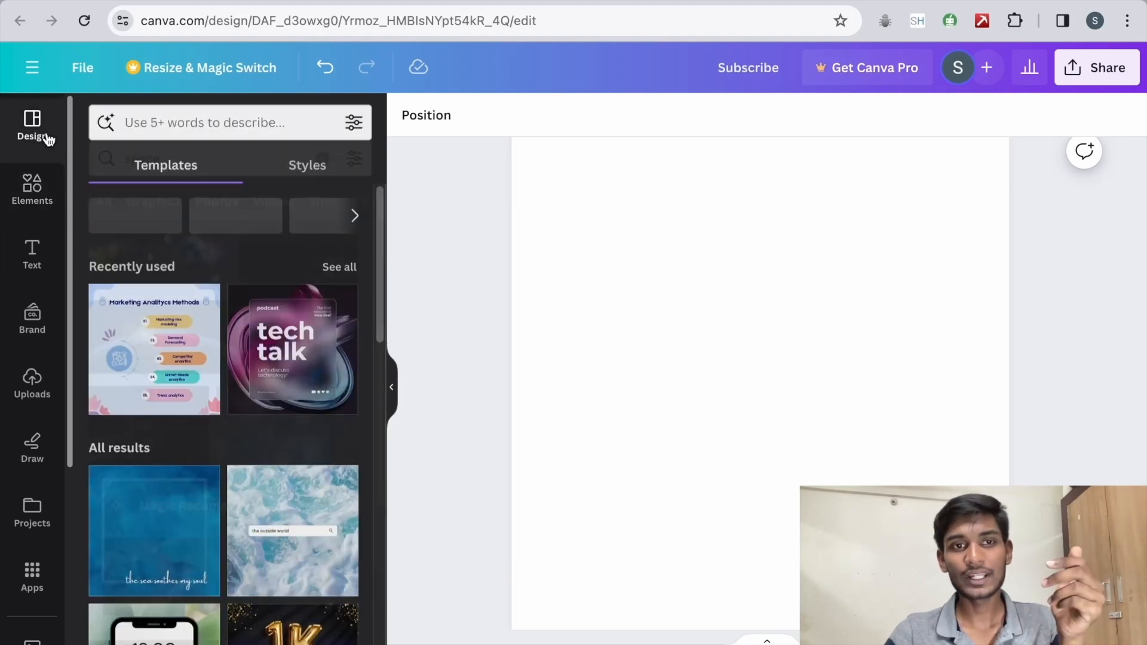
left_click(150, 343)
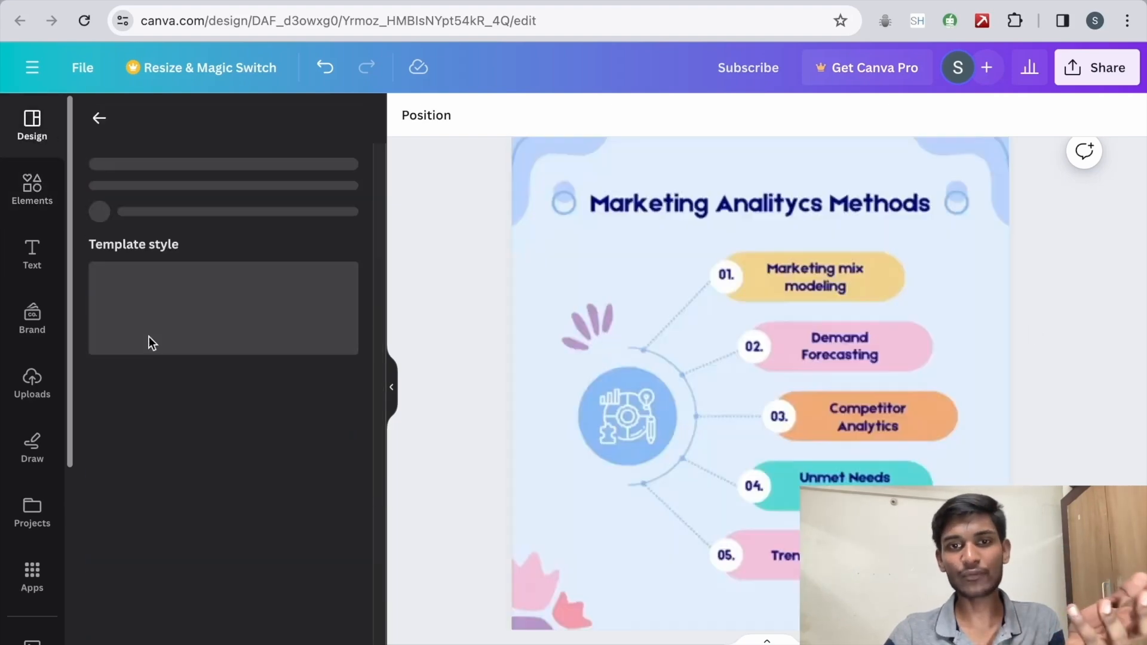
Step: Search Google for "color palette" in a new browser tab
key("ctrl+t")
type("g")
key("BackSpace")
type("color palette")
key("Return")
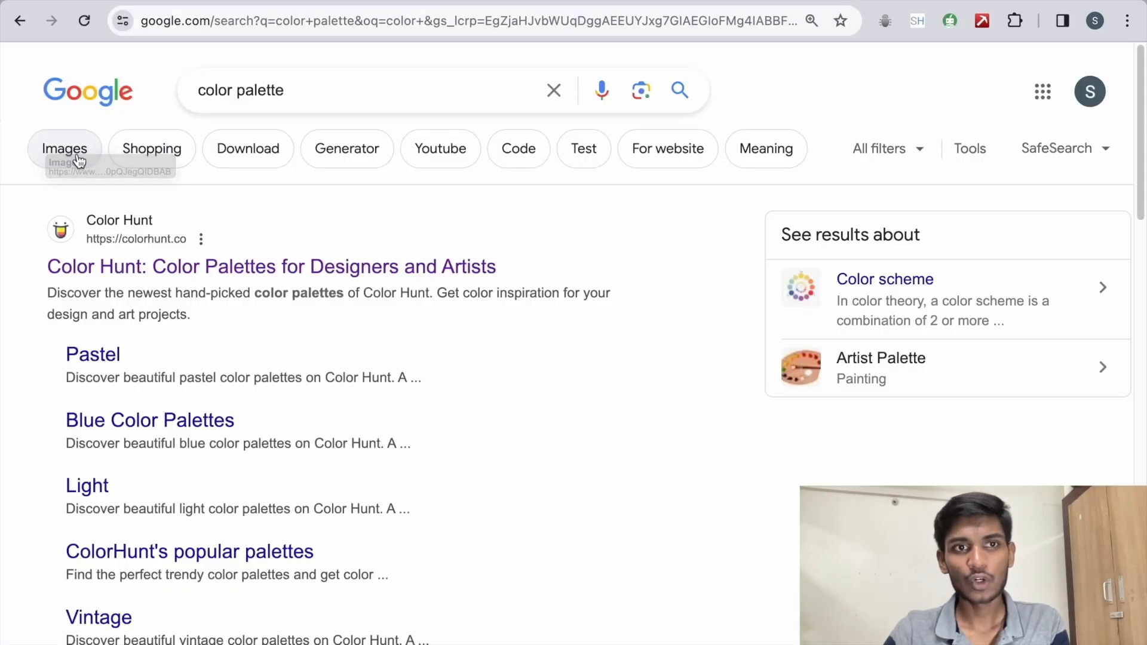
Step: Find the Pinterest palette with orange, cream, red, navy and teal stripes in the image results and copy the picture
left_click(81, 149)
scroll(448, 306, "down", 1)
left_click(449, 306)
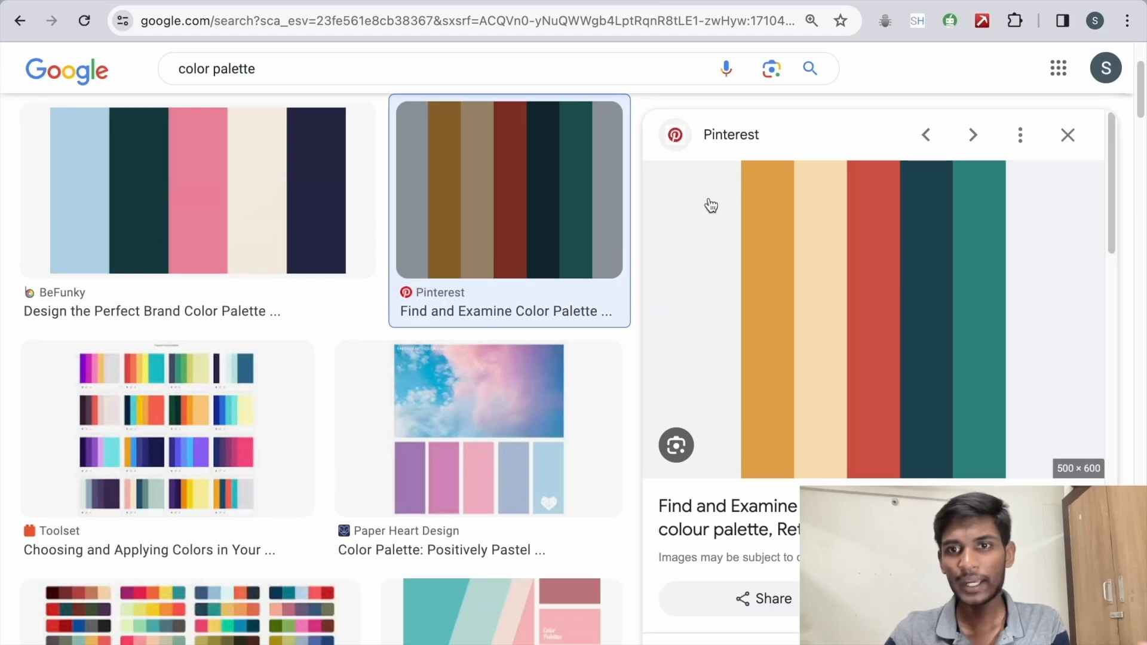
right_click(775, 216)
left_click(819, 409)
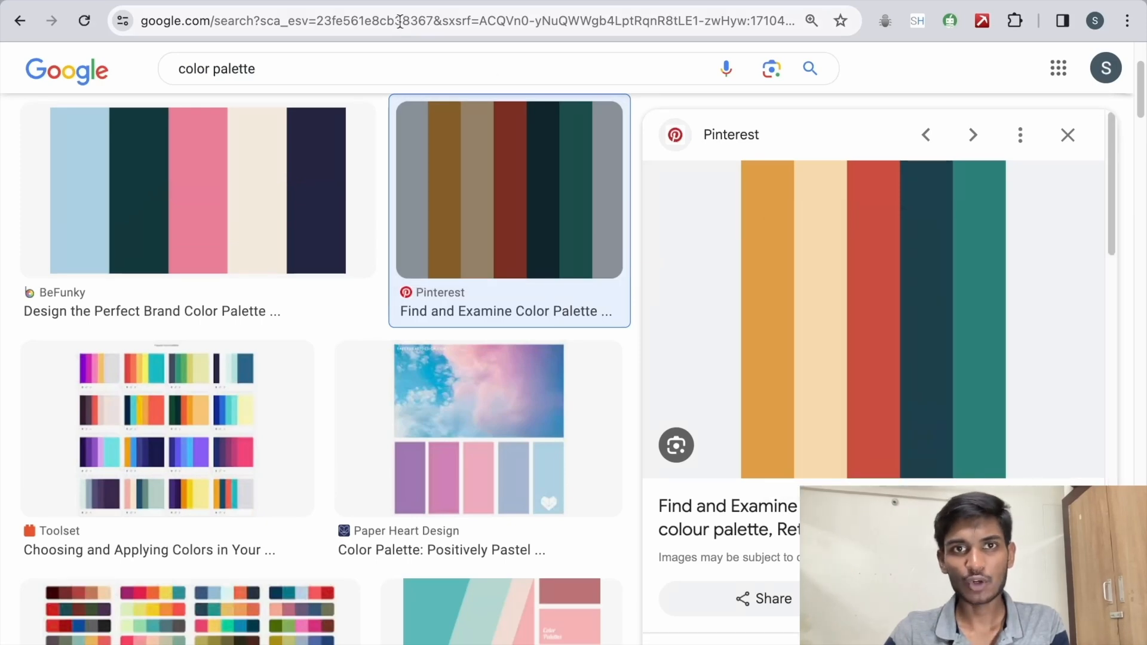
Step: Switch to the Canva design and paste the palette image onto the infographic page, placing it over the page's left half
left_click(352, 2)
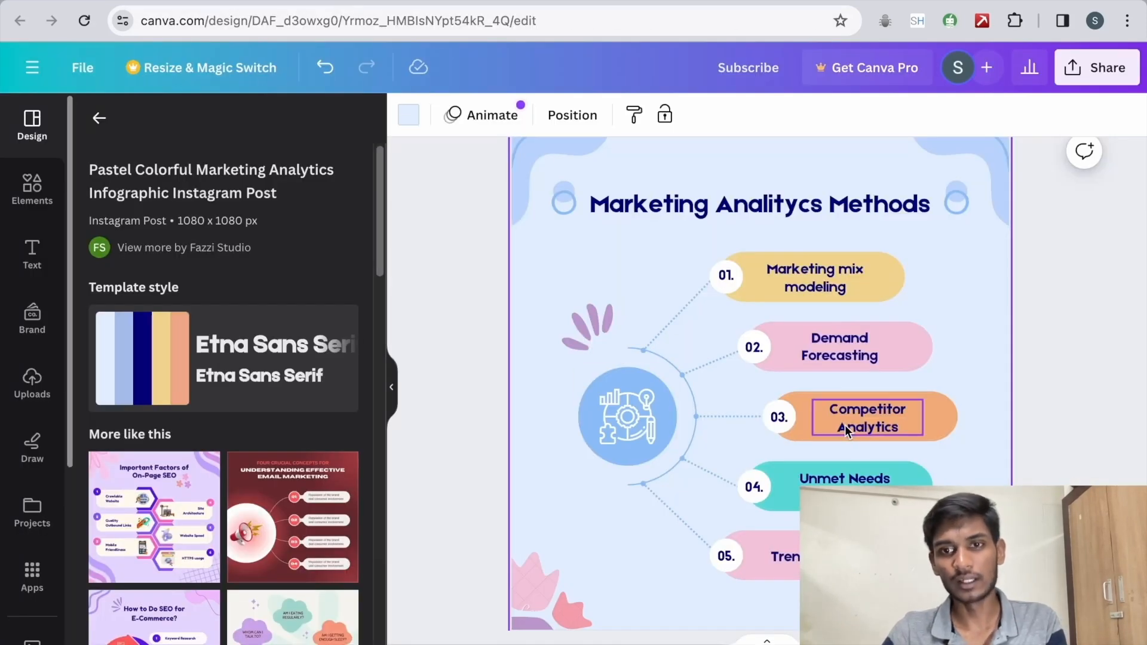
key("ctrl+v")
left_click_drag(680, 331, 563, 323)
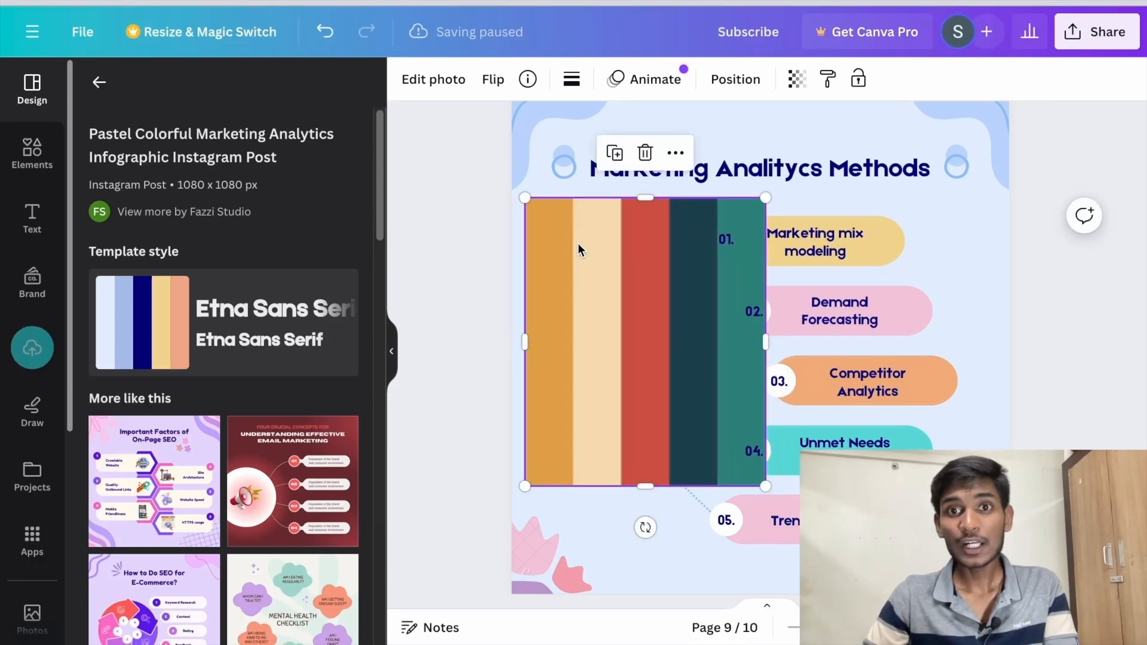
Step: Apply the palette image's colours to the whole page and move the image to the lower part of the page
right_click(578, 242)
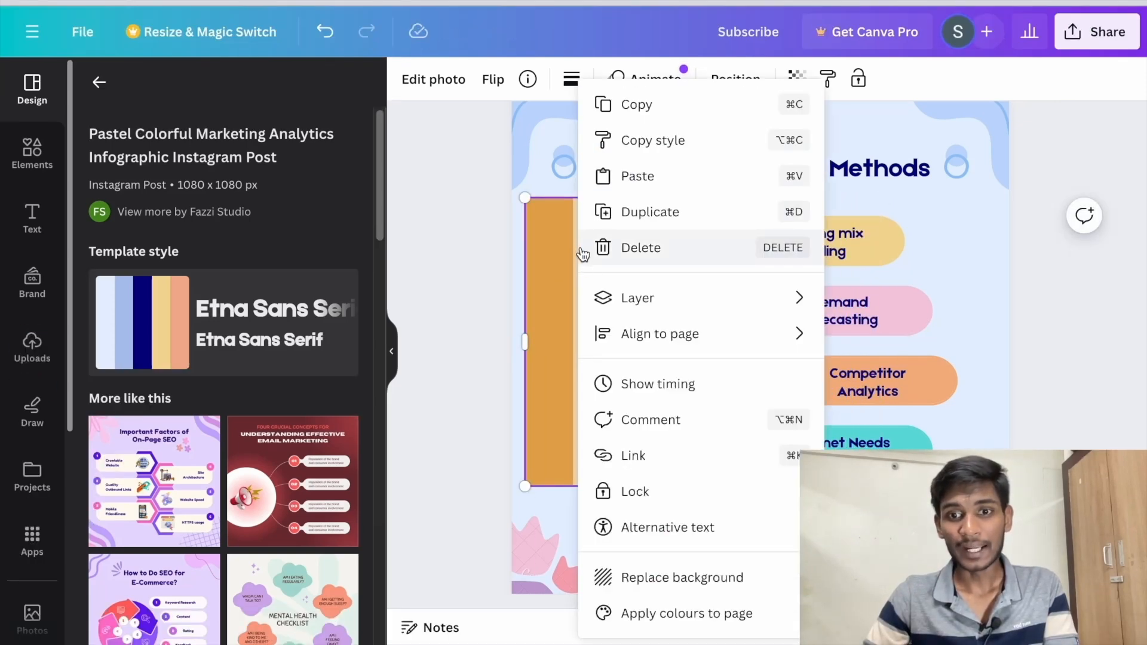
left_click(685, 616)
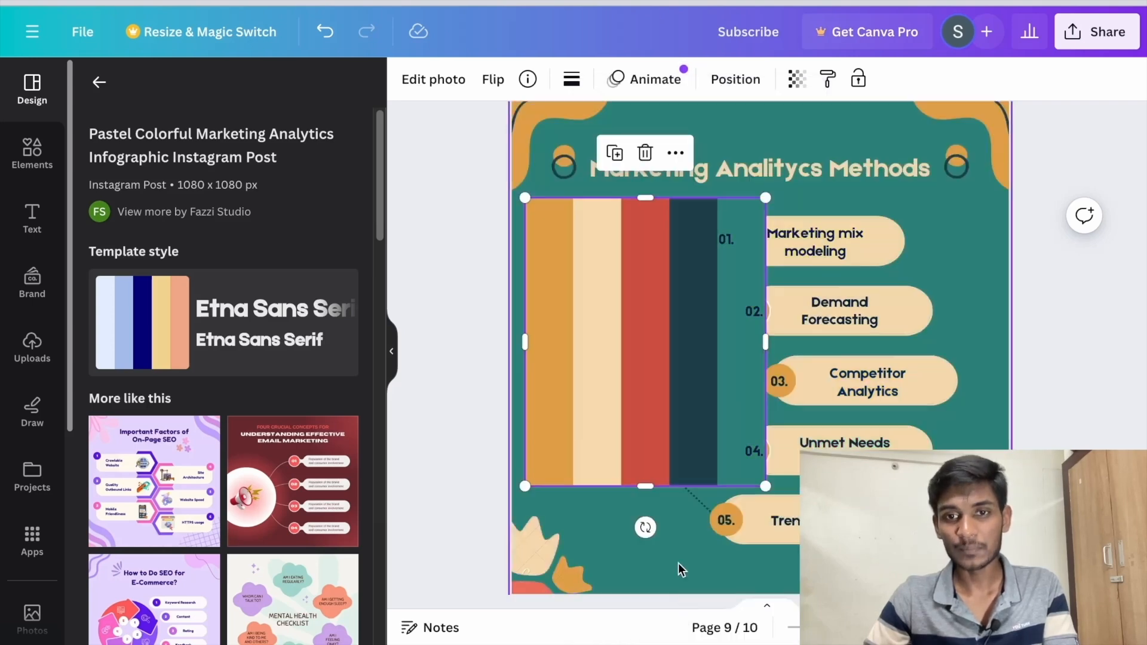
left_click_drag(639, 322, 683, 477)
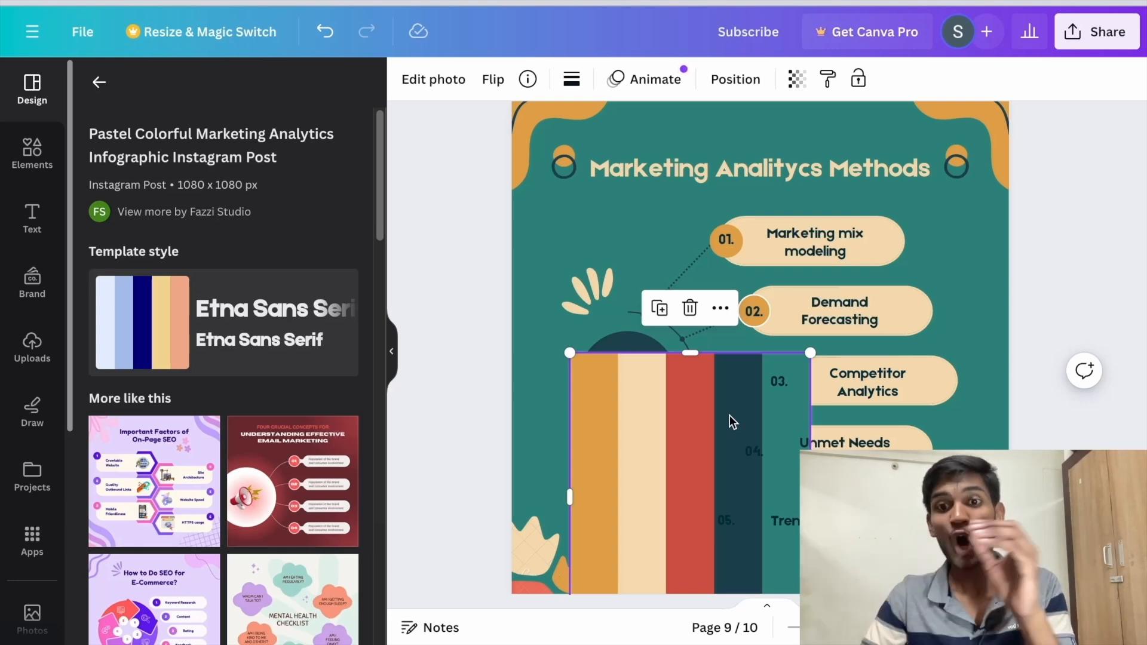
Step: Reshuffle the palette colours across the page until the background is teal with cream labels, and delete the palette image
right_click(681, 397)
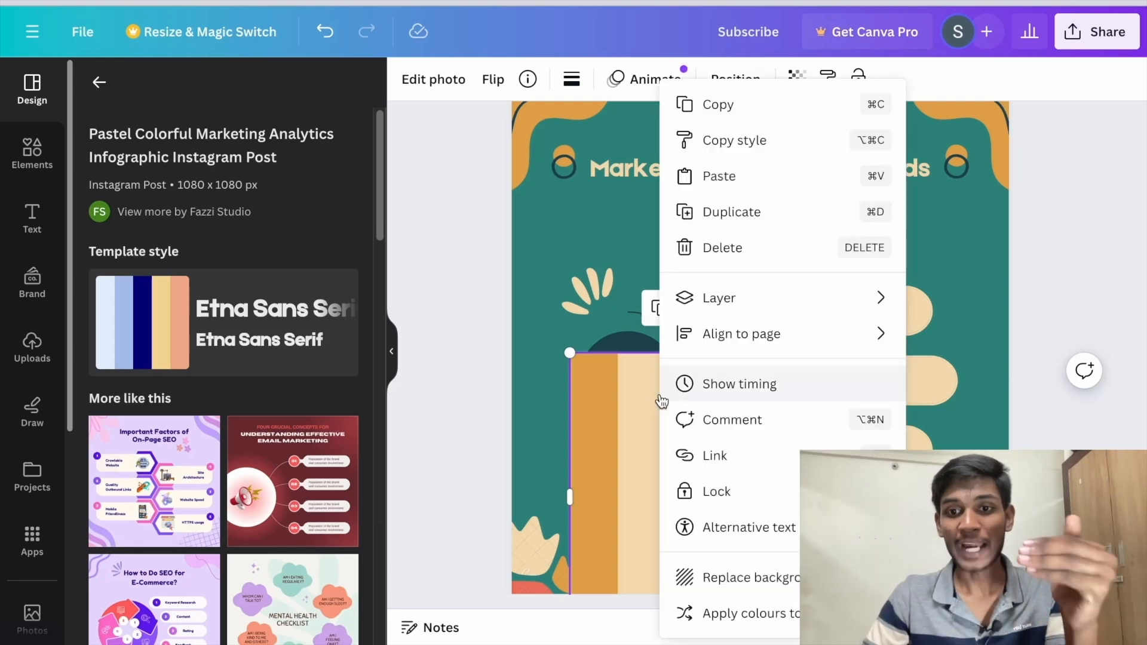
left_click(717, 612)
right_click(652, 444)
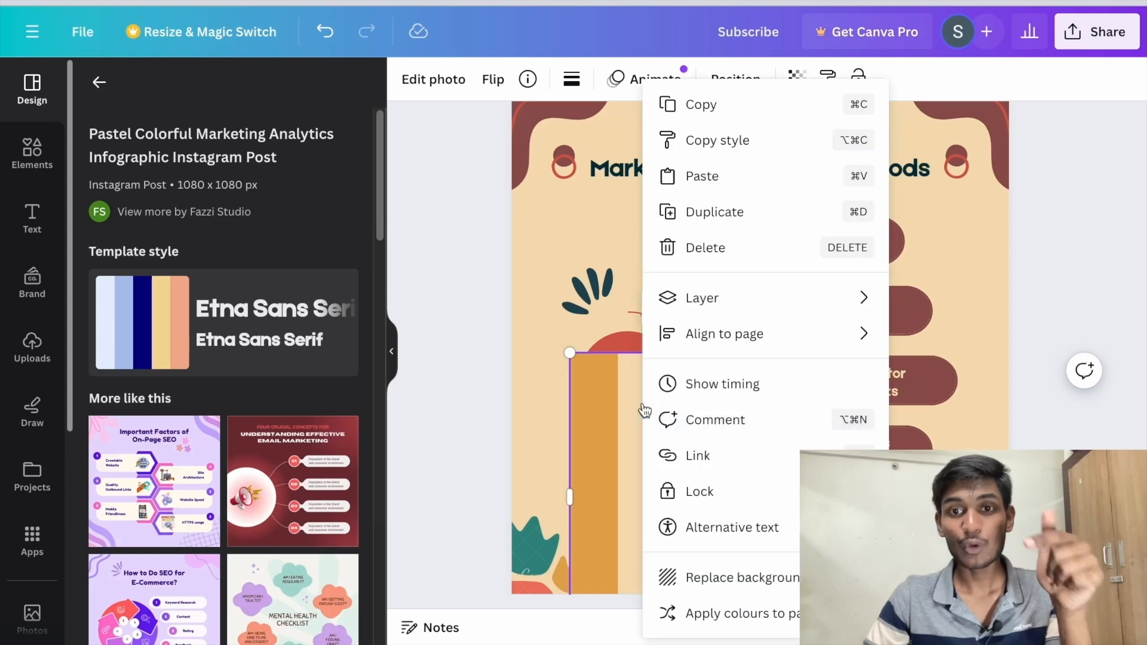
left_click(727, 614)
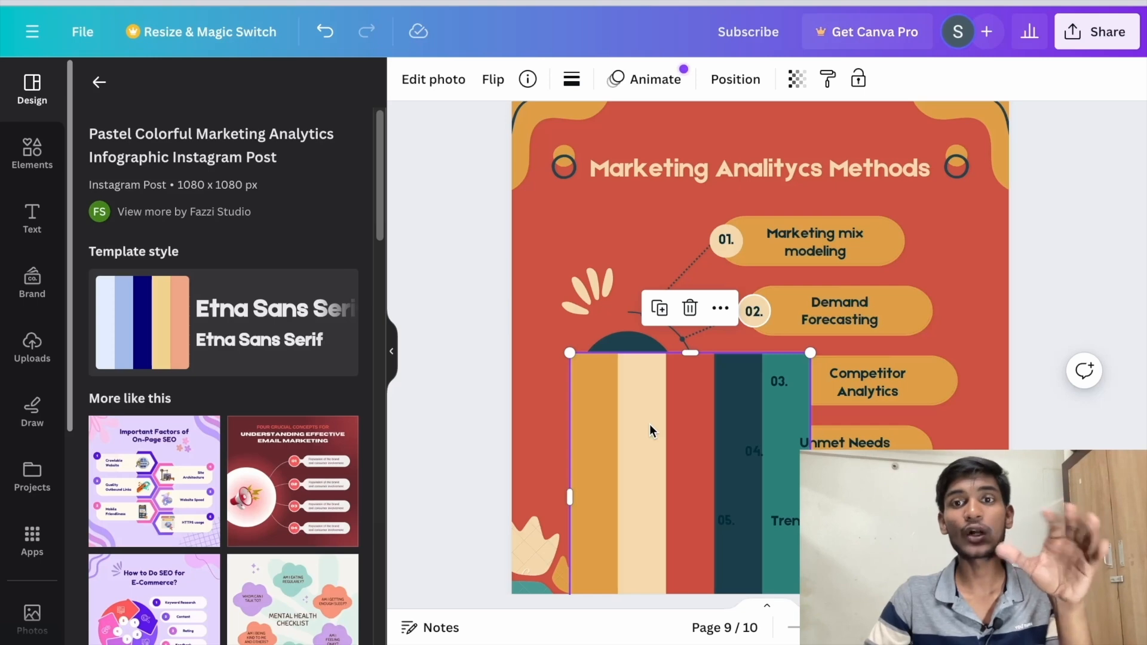
right_click(650, 424)
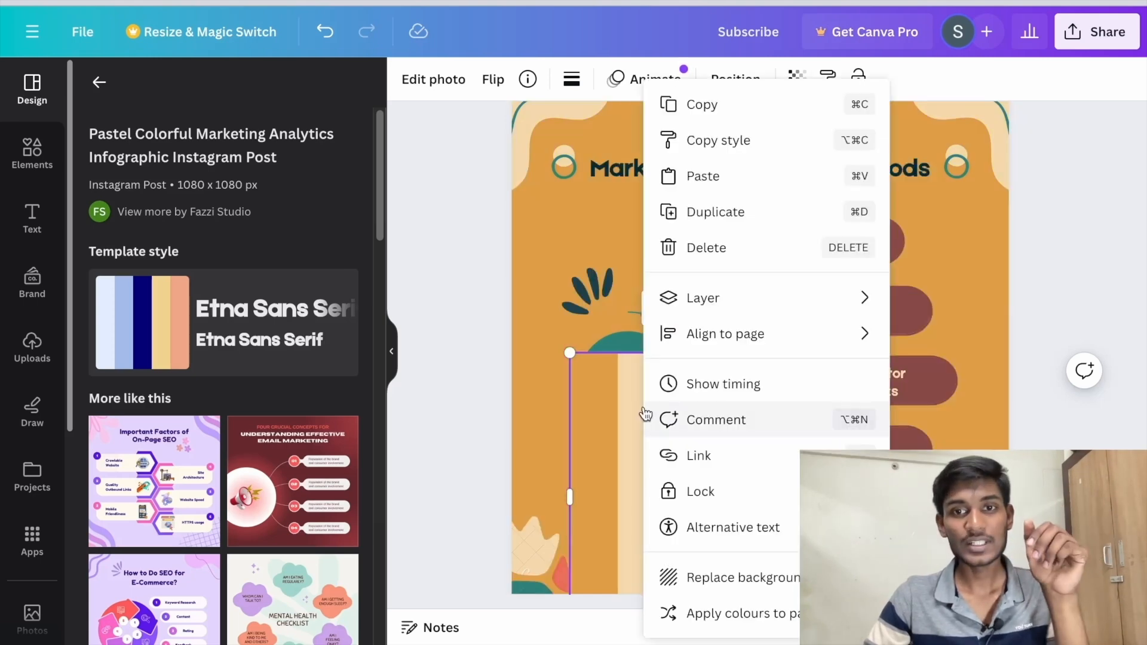
left_click(711, 612)
right_click(678, 536)
left_click(711, 614)
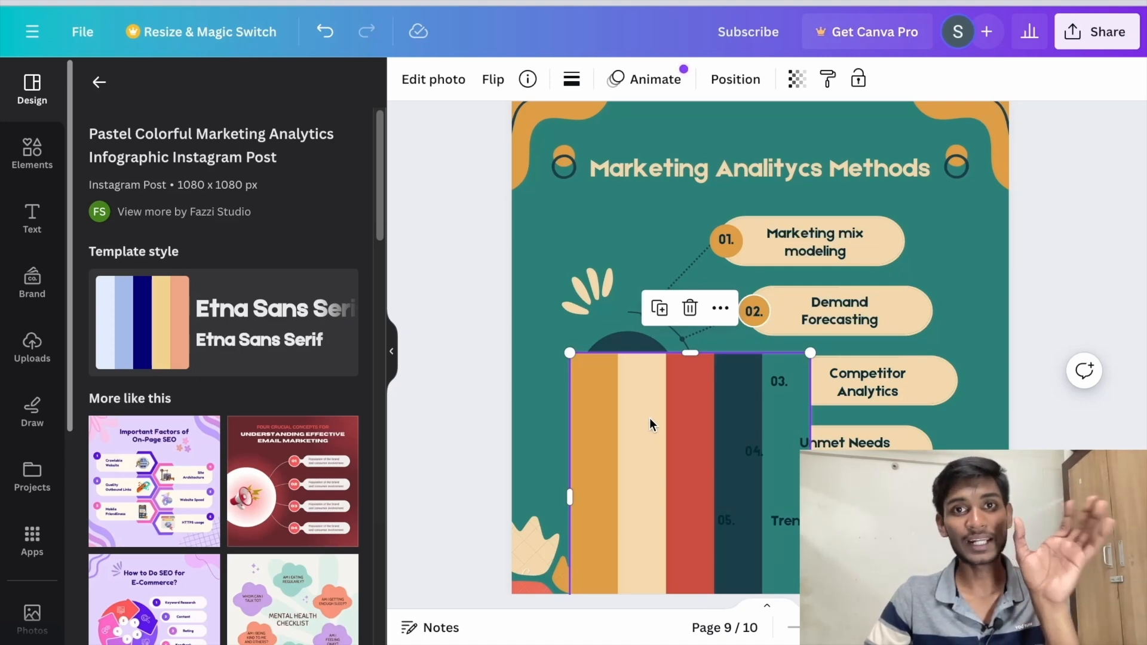
key("Delete")
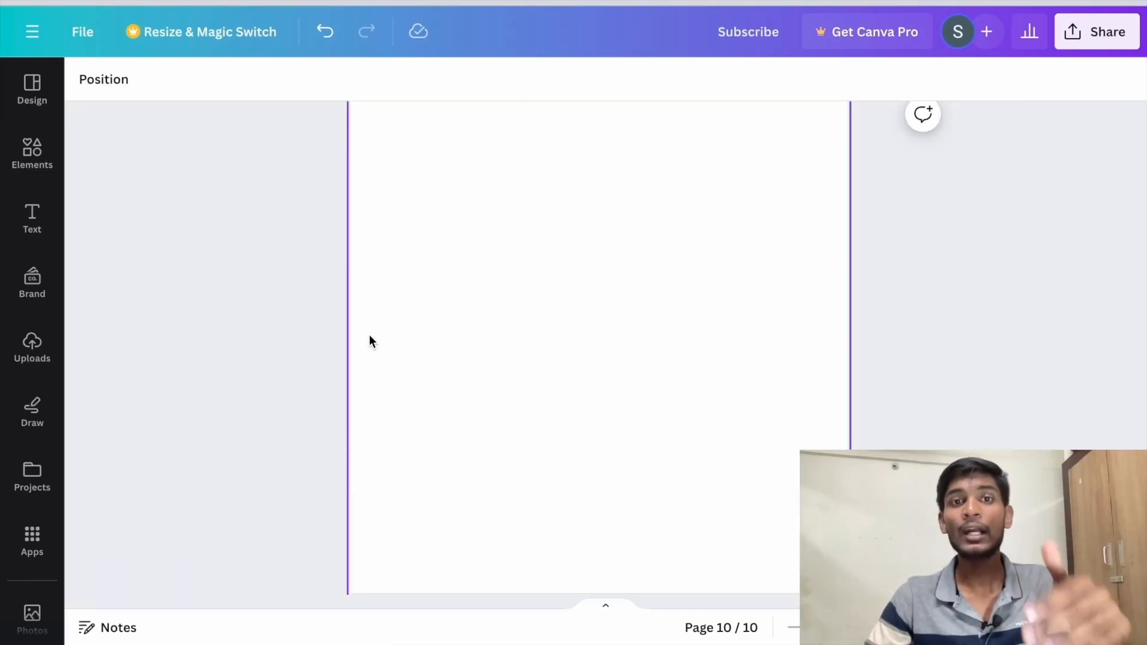
Step: Search the elements for "boy" on the blank last page and show only the photo results
left_click(50, 157)
double_click(247, 94)
key("BackSpace")
type("boy")
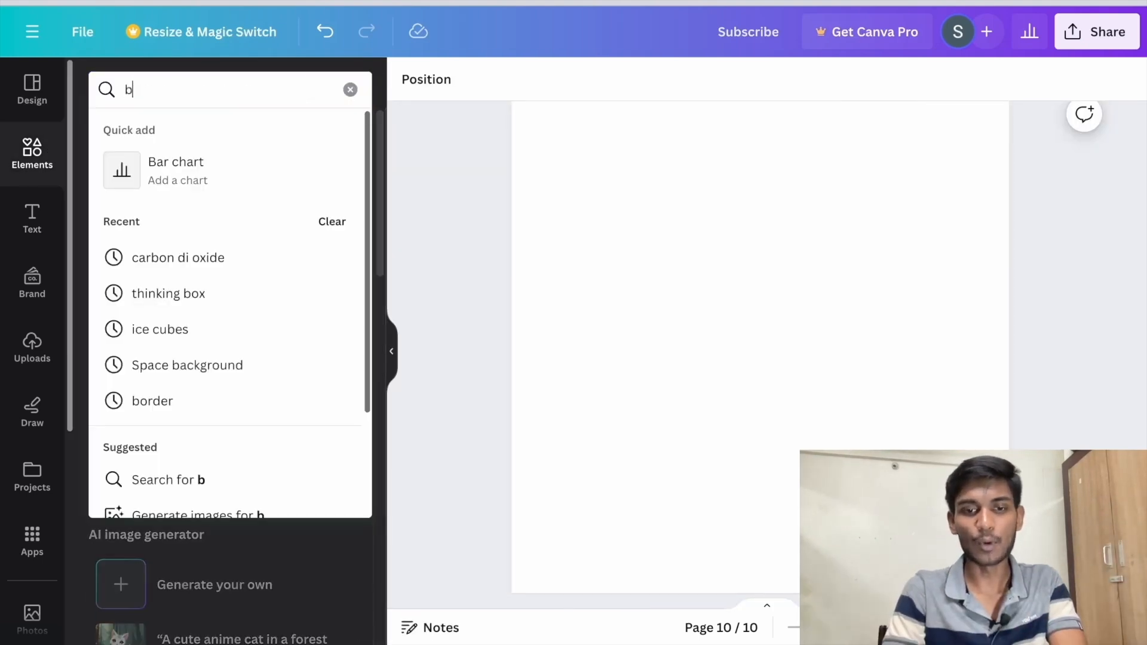
key("Return")
left_click(340, 355)
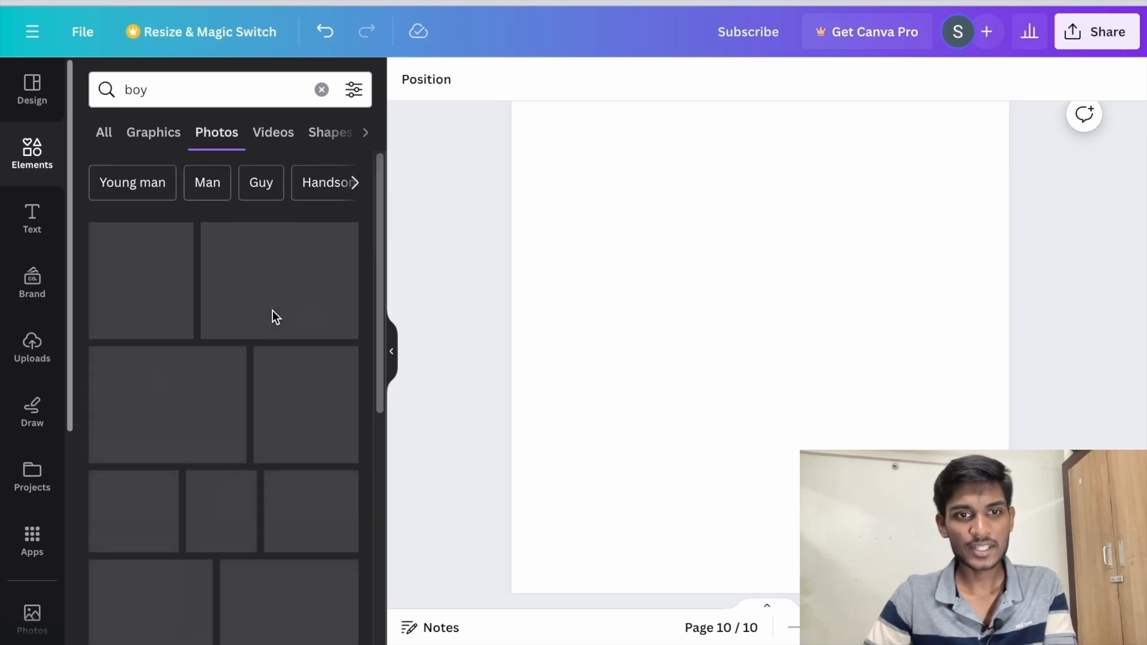
Step: Add the photo of the boy in front of a blue sky to the blank page
scroll(281, 359, "down", 2)
left_click(293, 394)
left_click(600, 172)
left_click(736, 302)
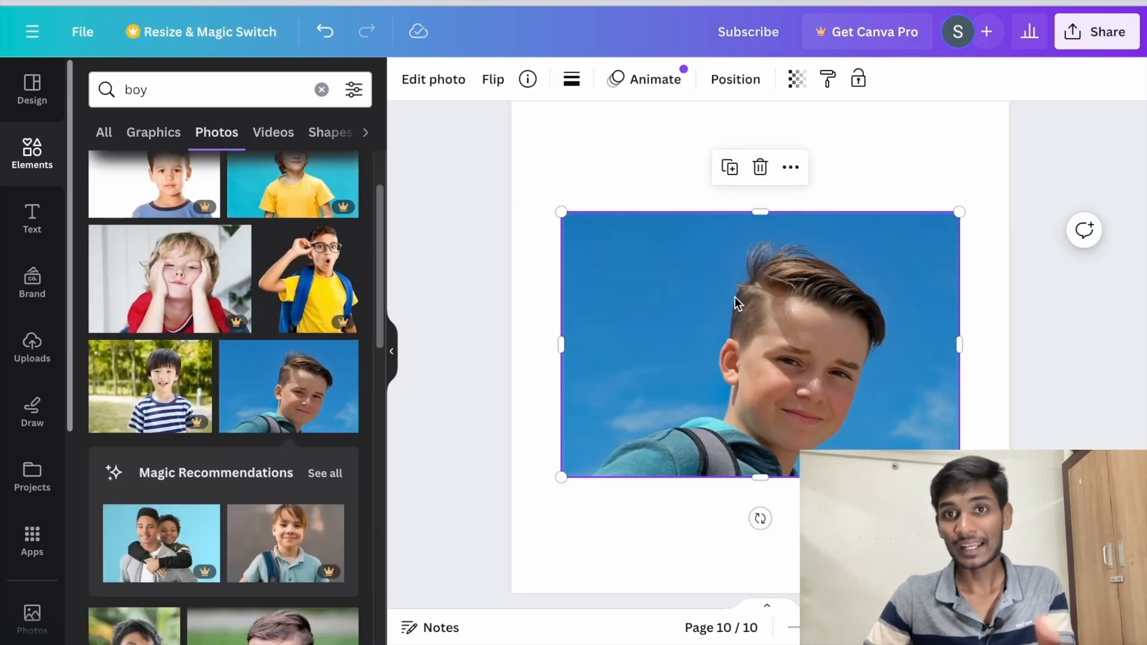
Step: Use the Mockups app on the boy photo to put it on the laptop of the man at the desk
left_click(424, 84)
scroll(263, 269, "down", 5)
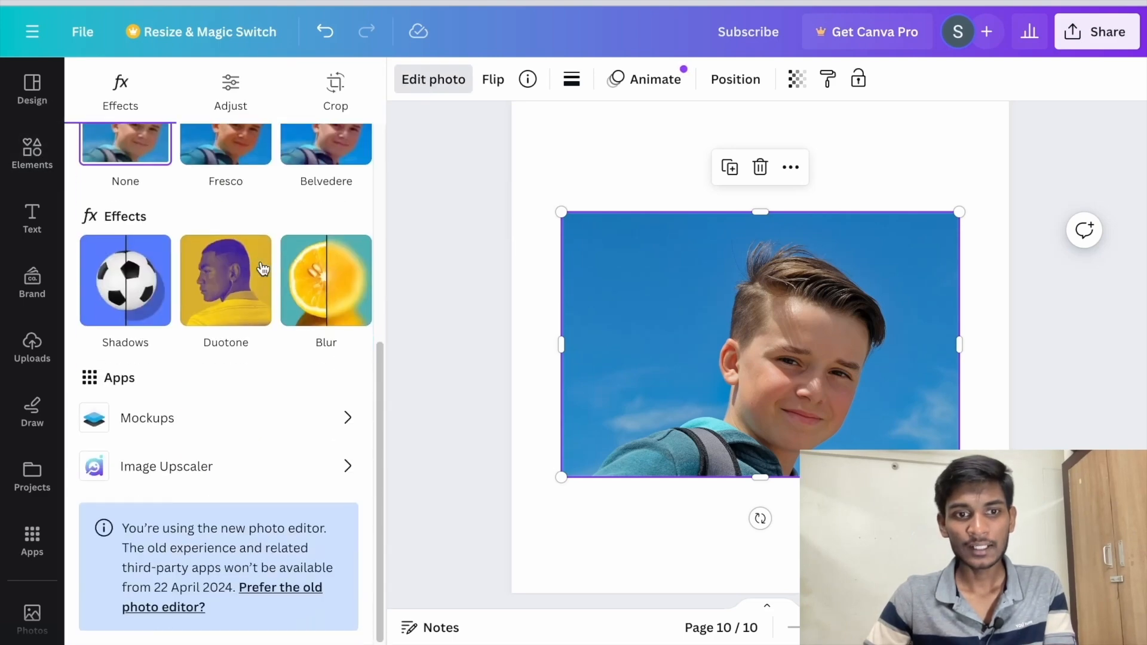
left_click(222, 419)
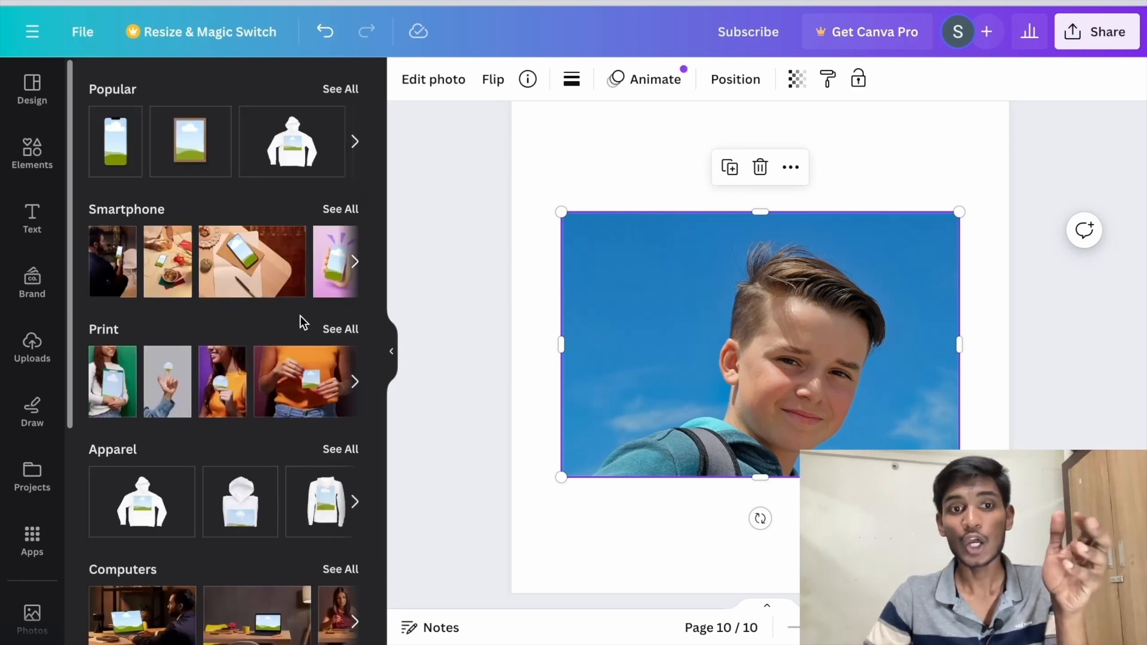
scroll(300, 316, "down", 4)
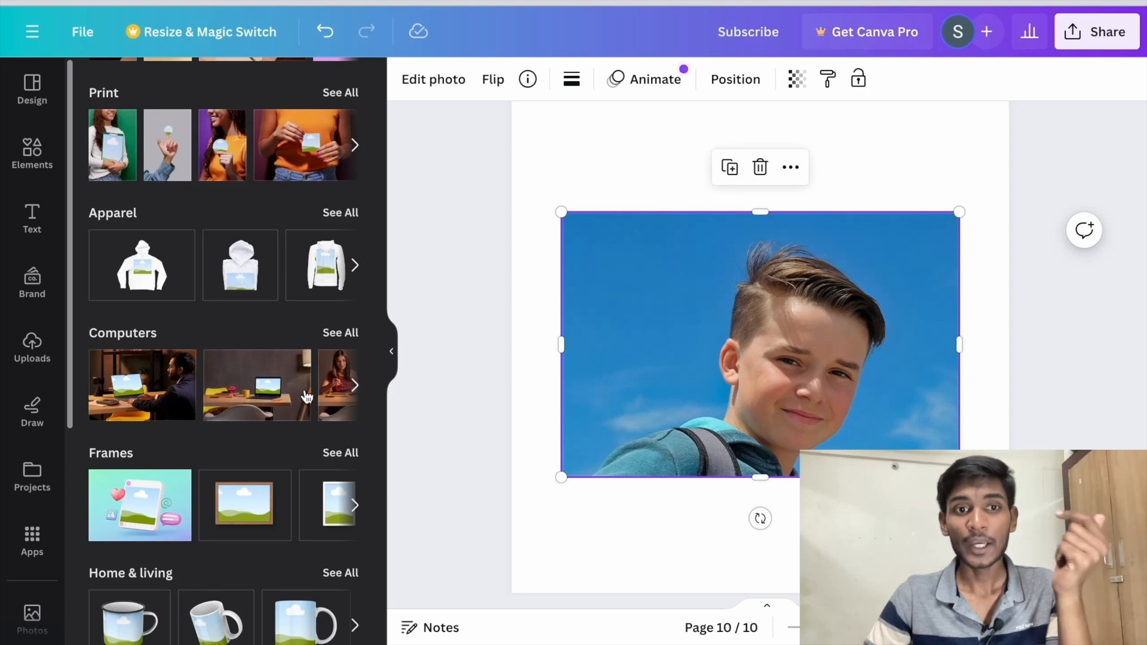
left_click(163, 380)
Step: Reposition the laptop mockup, enlarge it to the full page width and deselect it
left_click_drag(600, 293, 742, 332)
left_click_drag(661, 409, 509, 503)
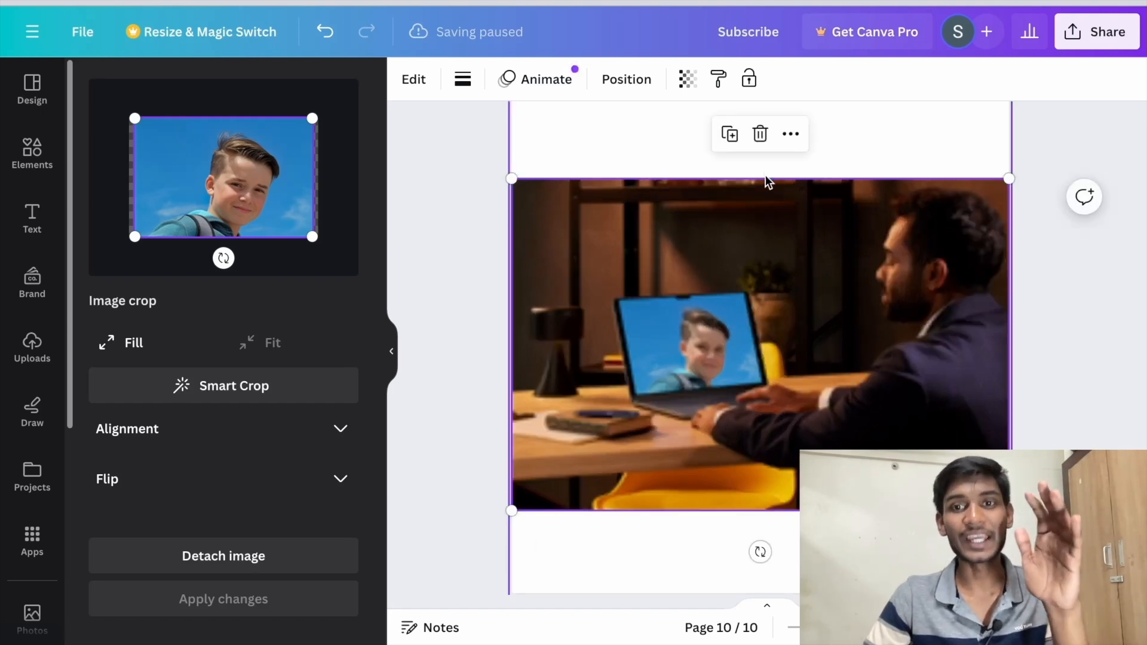
left_click(1053, 325)
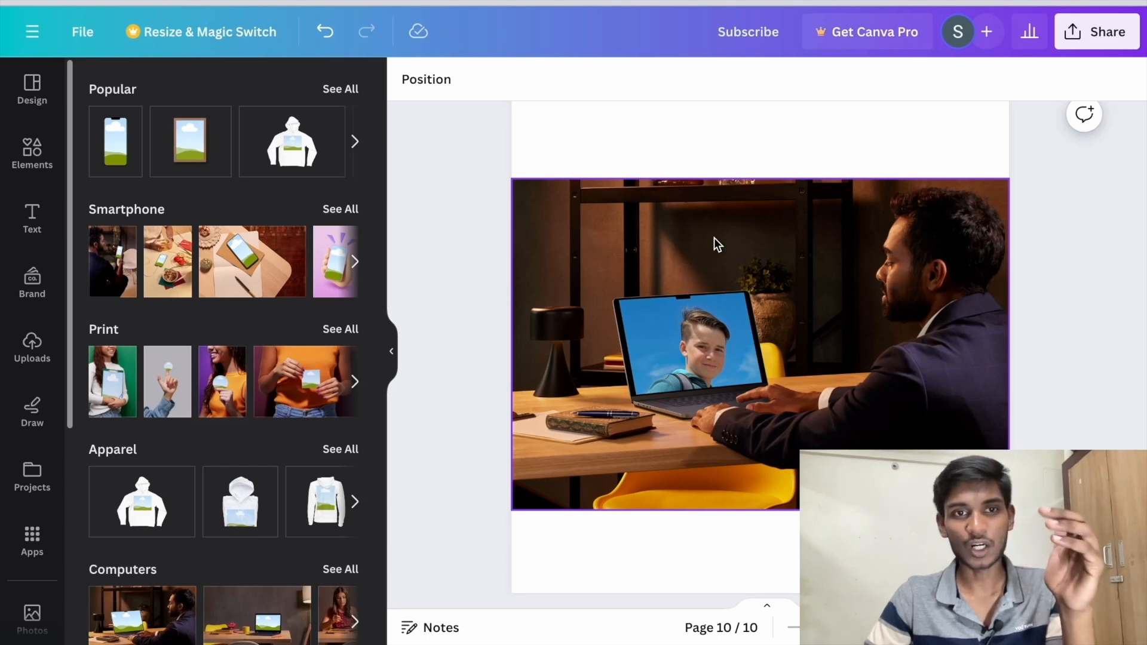
Step: Browse the other mockup categories, such as apparel, frames, home and living, packaging, and tablets
scroll(245, 278, "down", 1)
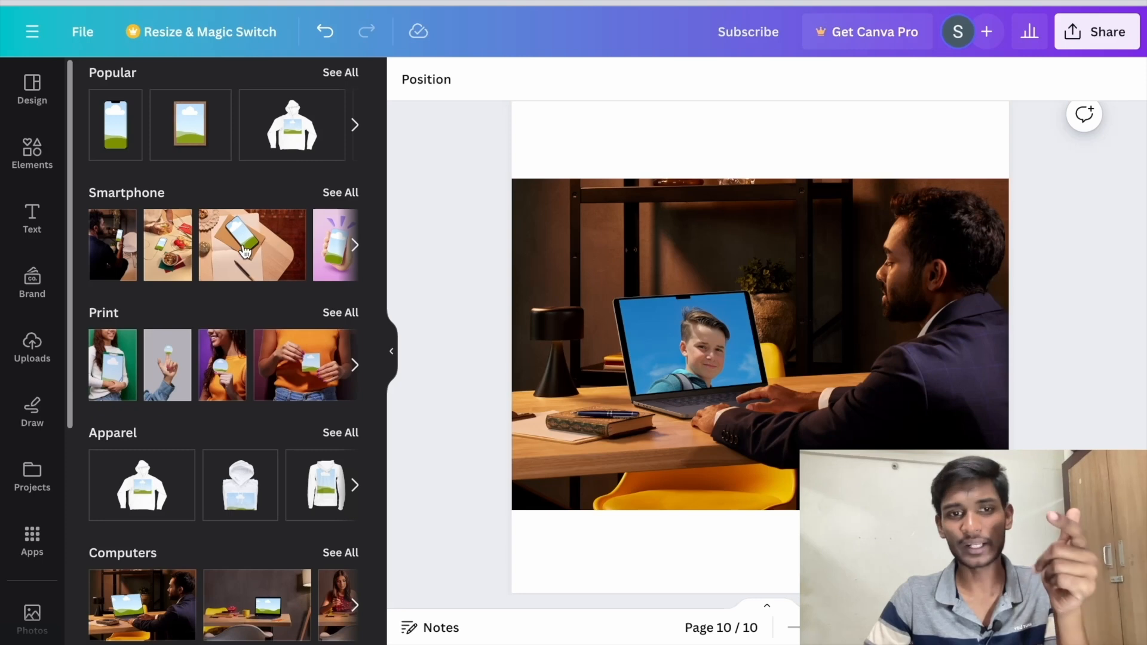
scroll(248, 254, "down", 6)
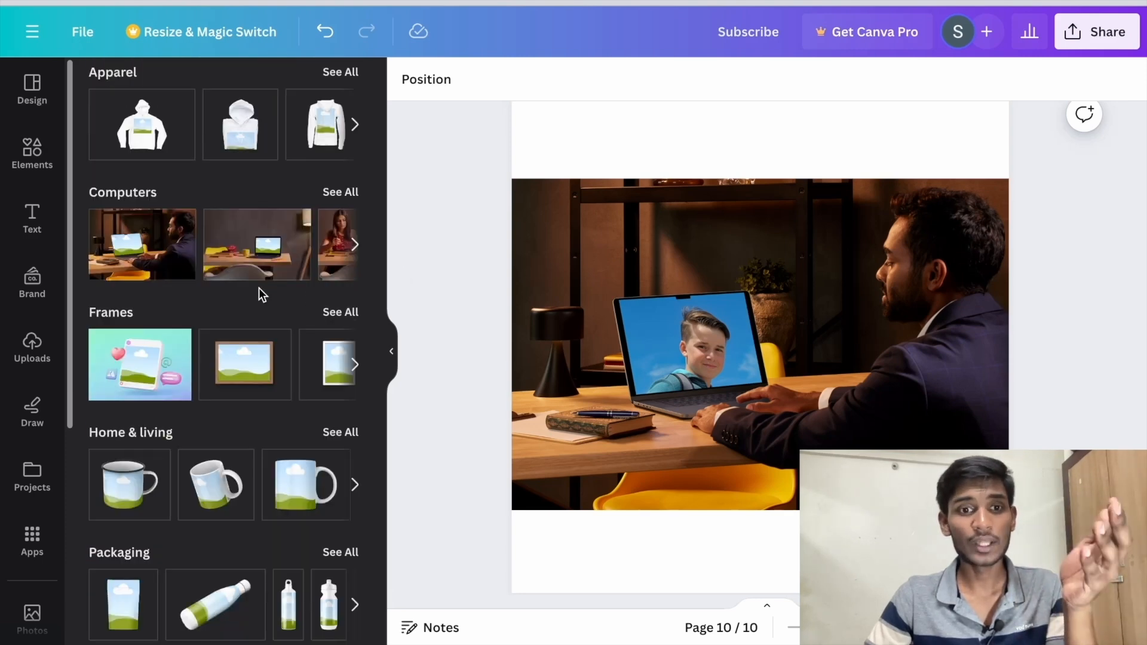
scroll(259, 288, "down", 3)
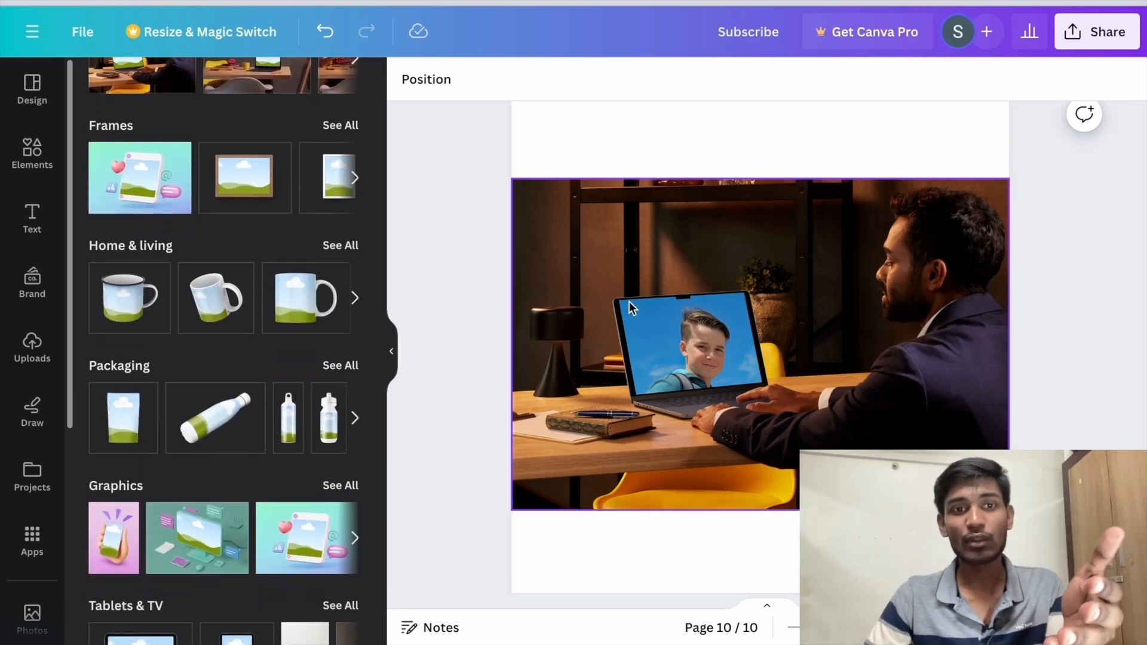
scroll(232, 309, "down", 2)
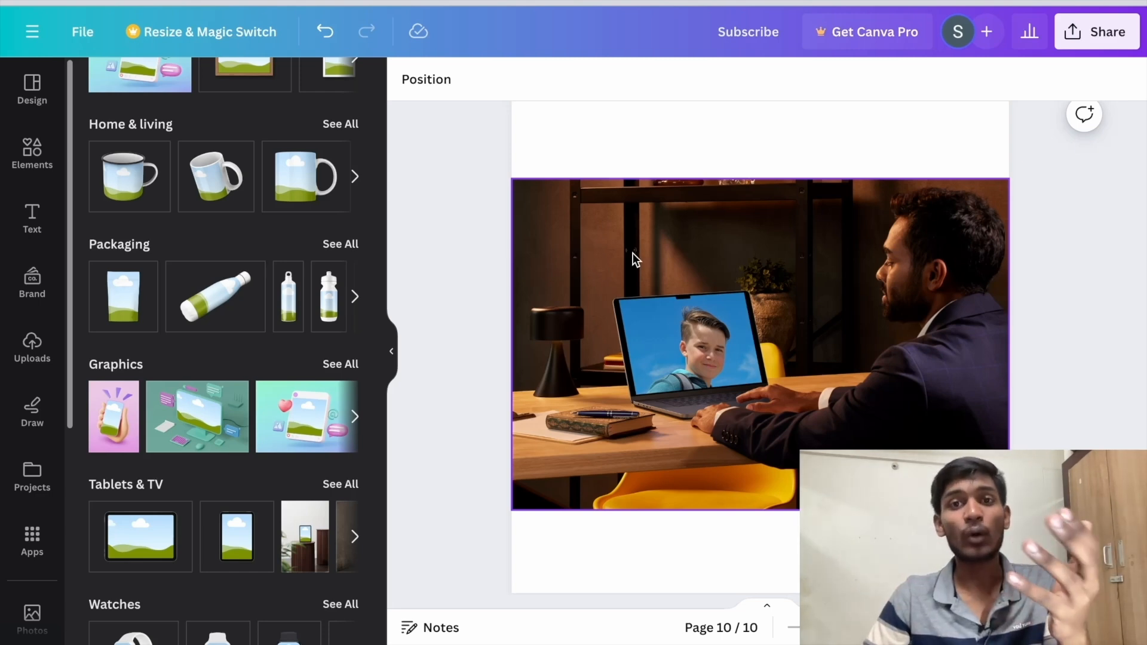
scroll(632, 252, "up", 1)
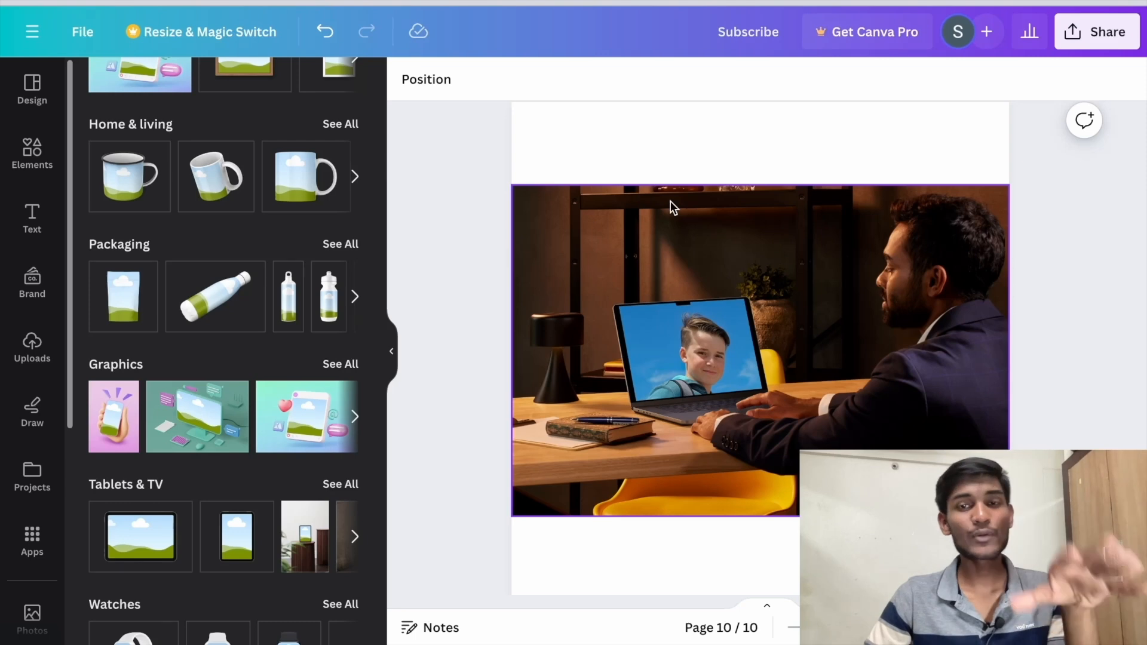